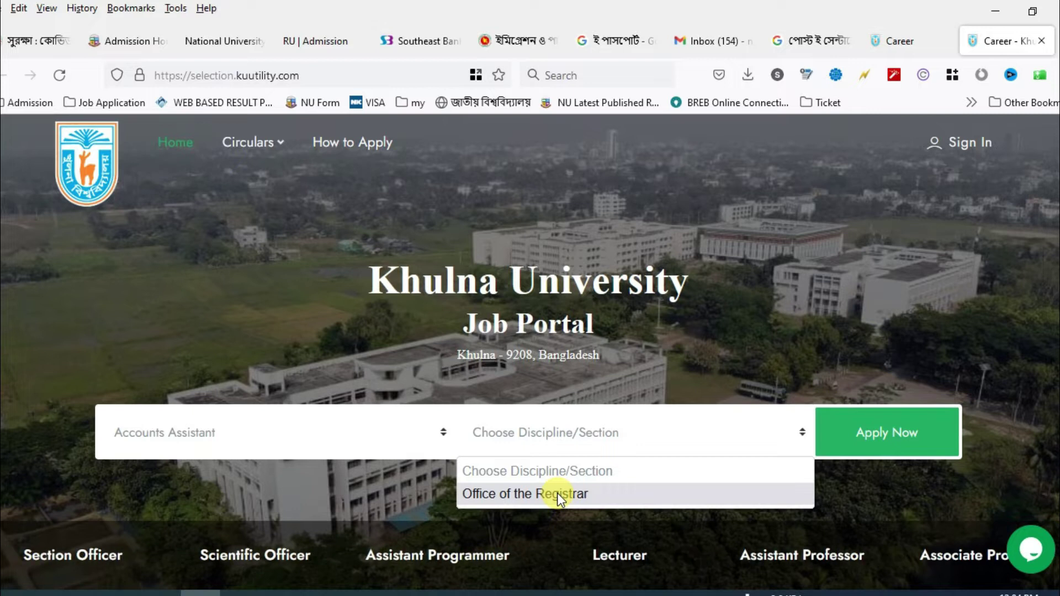
- Apply for the Accounts Assistant post with Office of the Registrar as the section
{"action": "left_click", "coordinate": [558, 492]}
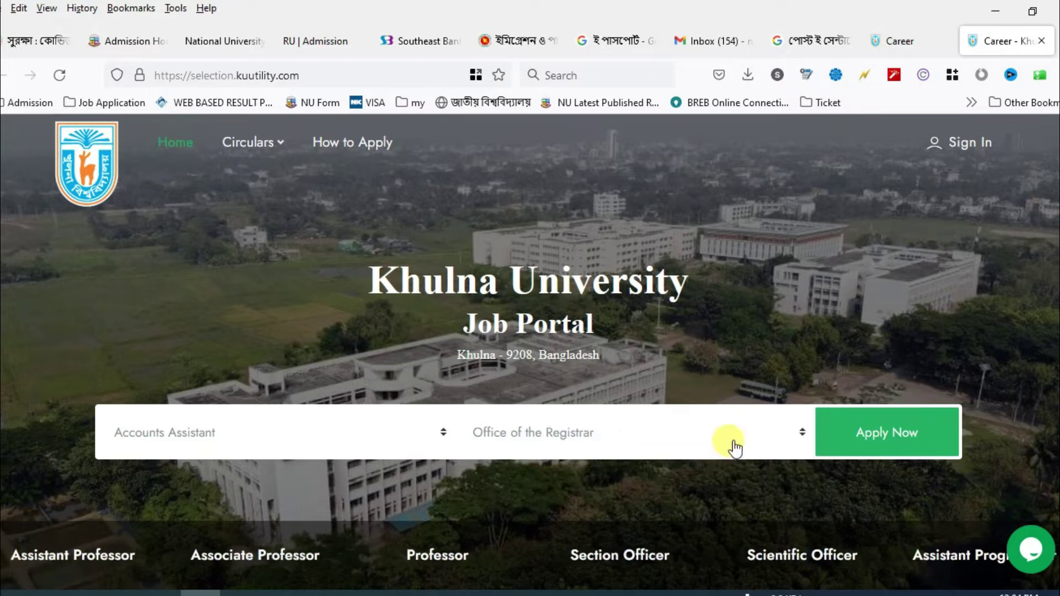
{"action": "left_click", "coordinate": [887, 435]}
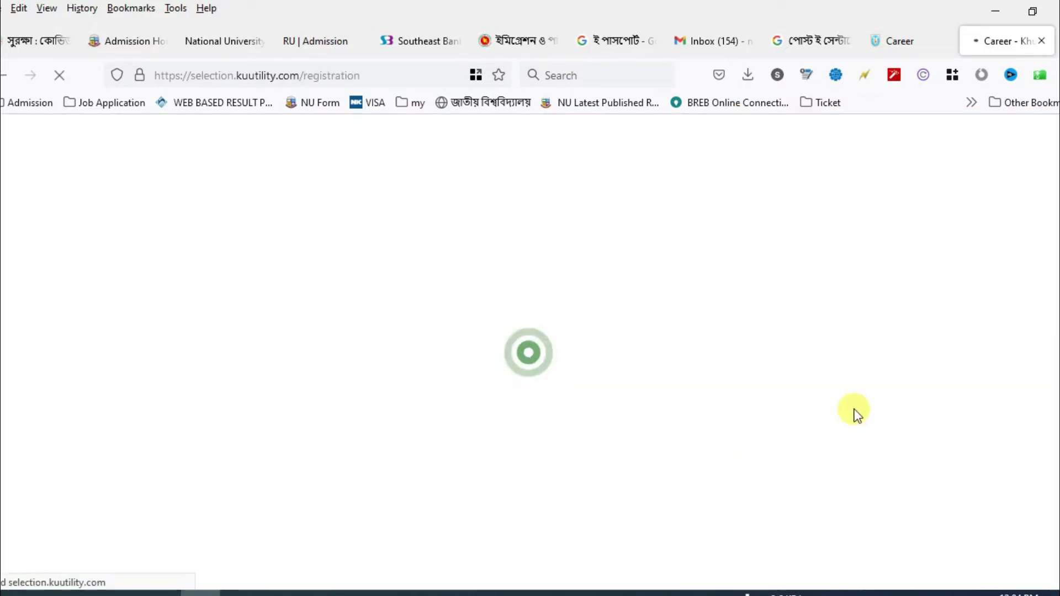
- Enter the applicant's full name on the registration form
{"action": "scroll", "coordinate": [267, 386], "scroll_direction": "down", "scroll_amount": 3}
{"action": "left_click", "coordinate": [265, 381]}
{"action": "left_click", "coordinate": [262, 297]}
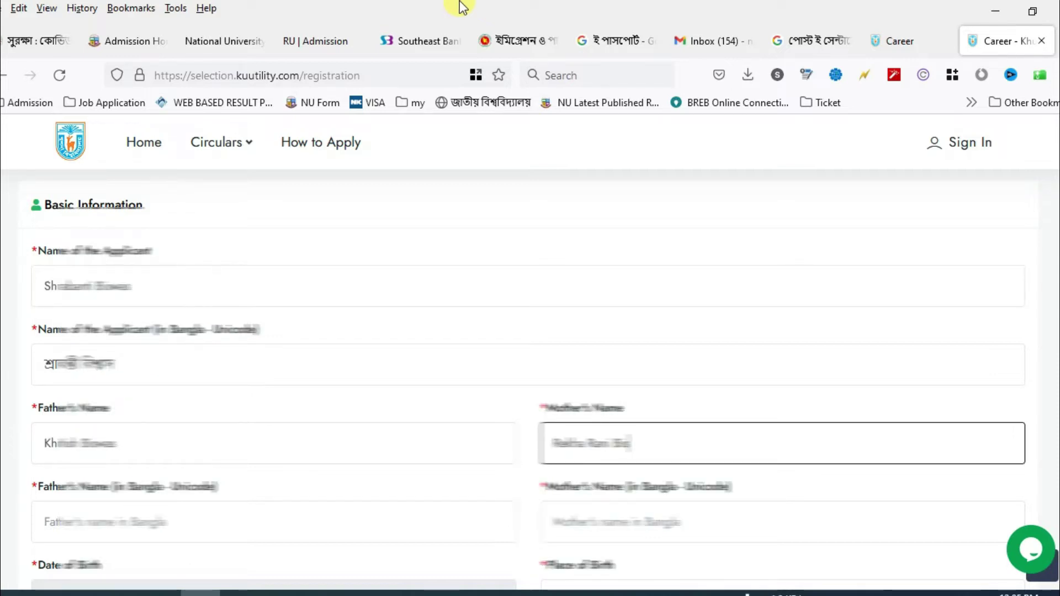
{"action": "type", "text": "swas"}
{"action": "key", "text": "Tab"}
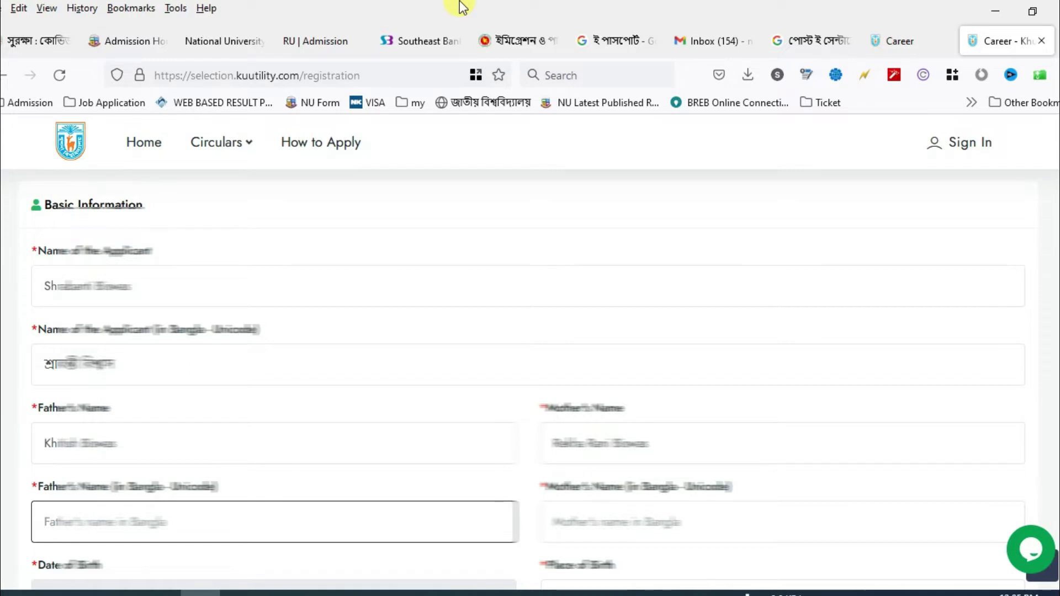
- Type the father's and mother's names in Bangla, correcting typos
{"action": "type", "text": "খি"}
{"action": "key", "text": "BackSpace"}
{"action": "key", "text": "BackSpace"}
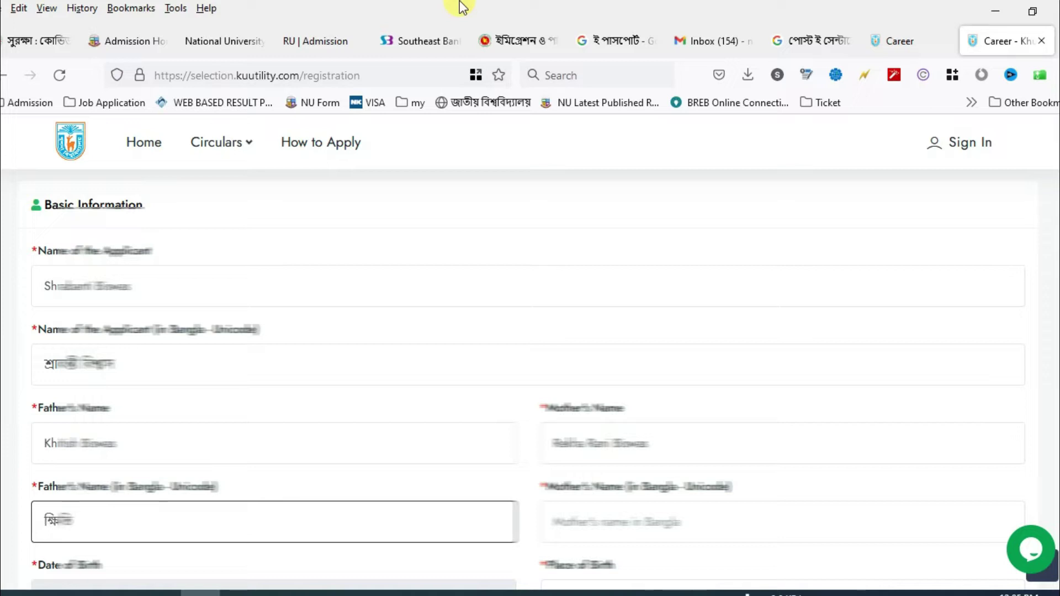
{"action": "key", "text": "Tab"}
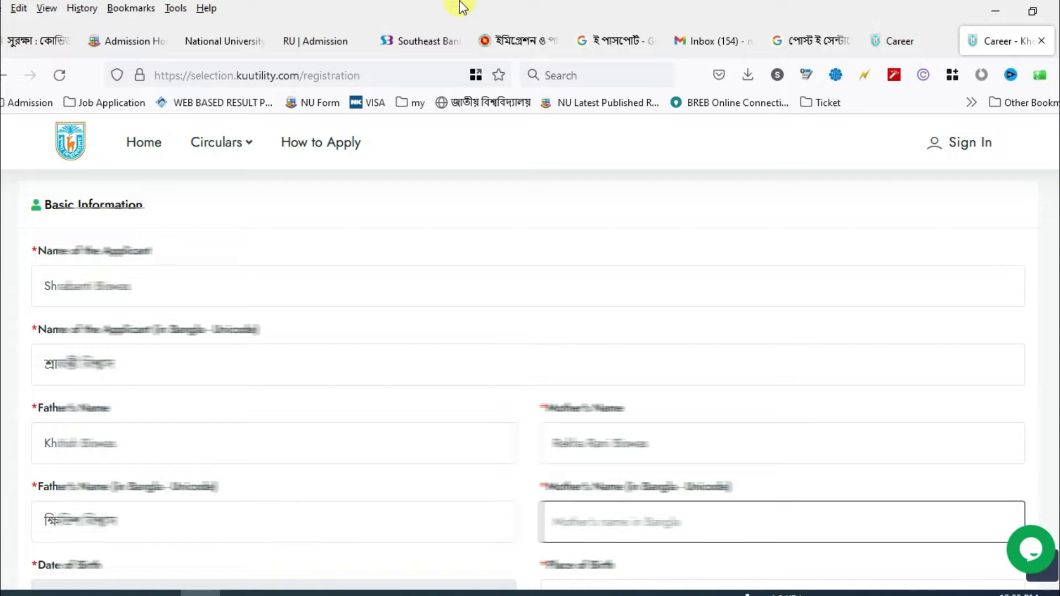
{"action": "key", "text": "Tab"}
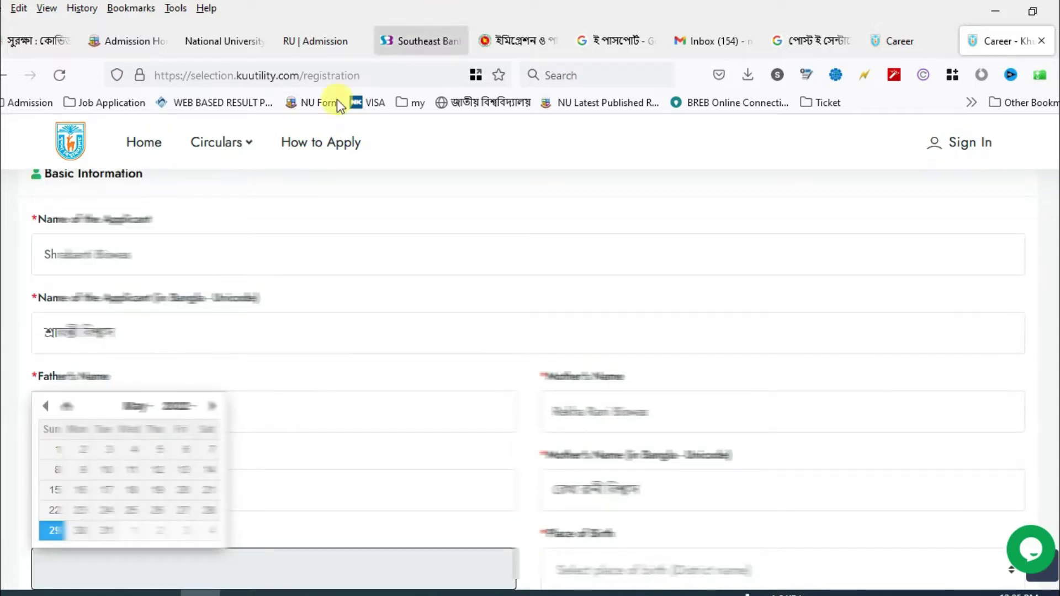
- Pick the November birth date from the datepicker's year and month lists
{"action": "left_click", "coordinate": [177, 407]}
{"action": "scroll", "coordinate": [175, 493], "scroll_direction": "up", "scroll_amount": 15}
{"action": "scroll", "coordinate": [177, 493], "scroll_direction": "down", "scroll_amount": 3}
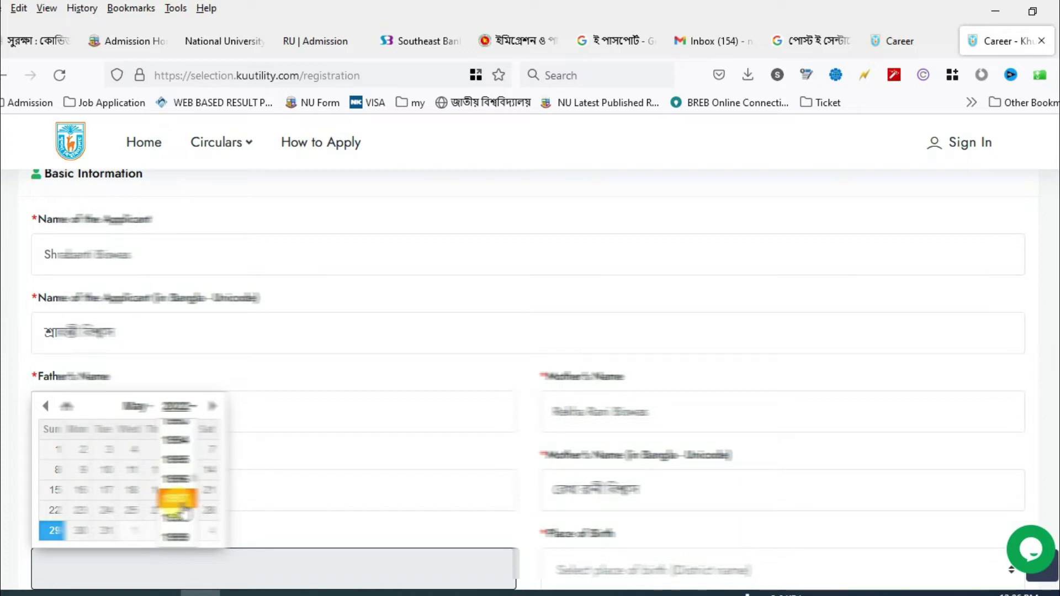
{"action": "left_click", "coordinate": [177, 448]}
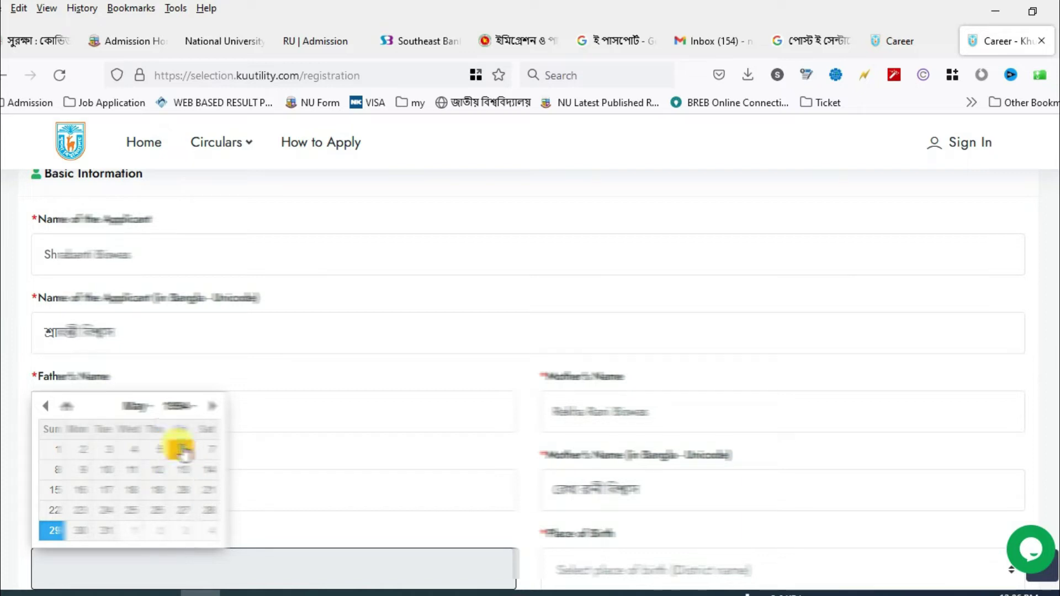
{"action": "left_click", "coordinate": [138, 409]}
{"action": "left_click", "coordinate": [133, 536]}
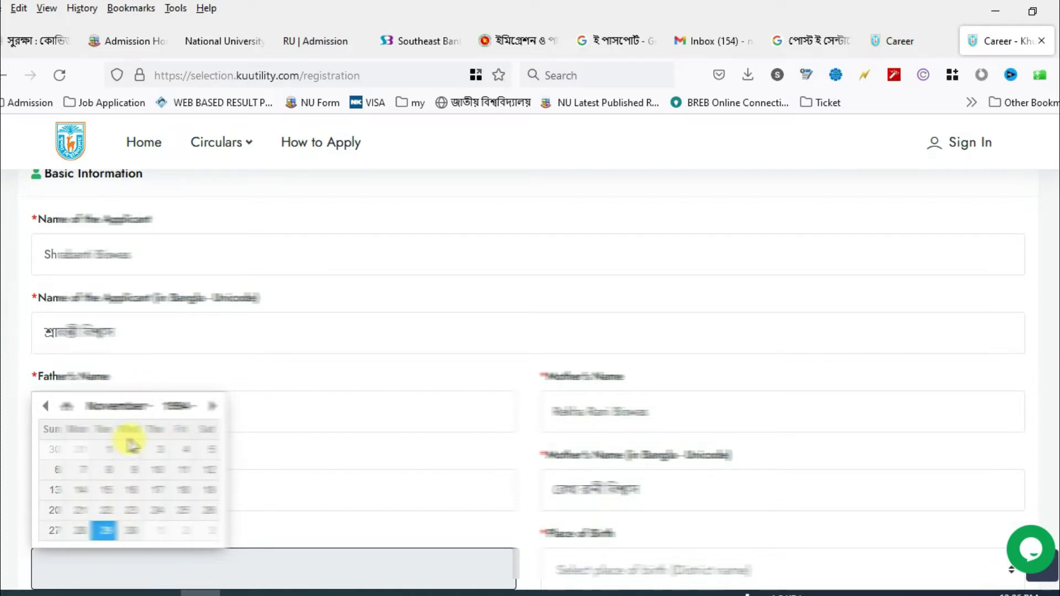
{"action": "left_click", "coordinate": [104, 490]}
- Set the place of birth to Khulna
{"action": "scroll", "coordinate": [204, 458], "scroll_direction": "down", "scroll_amount": 2}
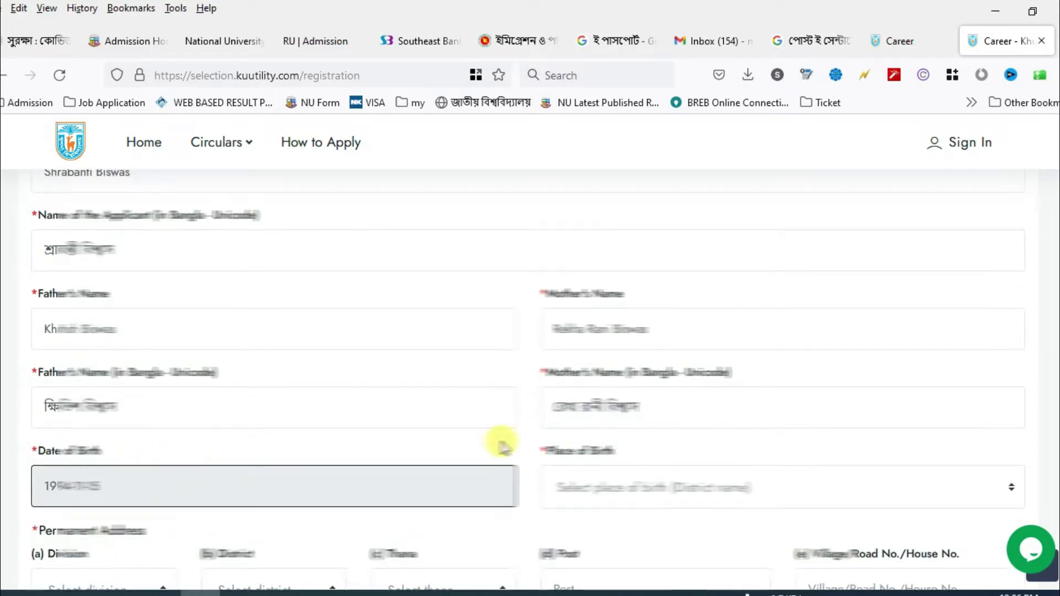
{"action": "left_click", "coordinate": [615, 488]}
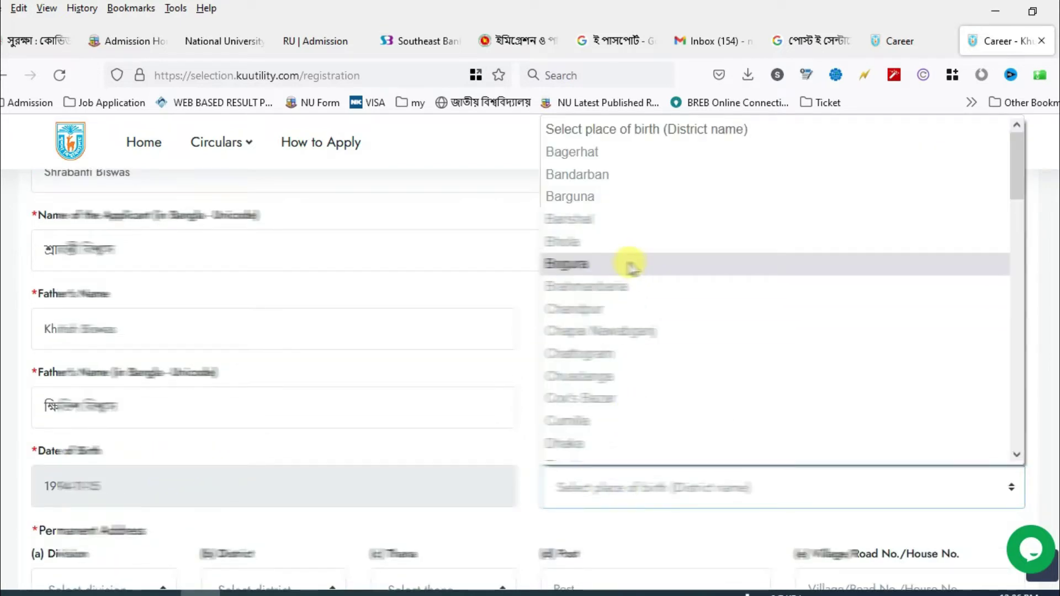
{"action": "type", "text": "khu"}
{"action": "key", "text": "Return"}
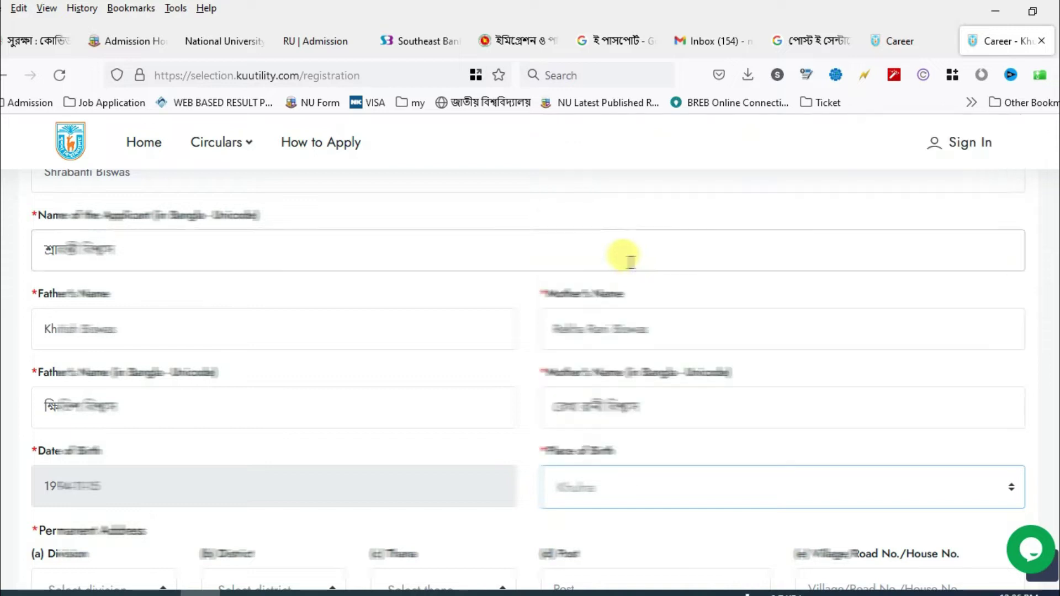
{"action": "scroll", "coordinate": [572, 414], "scroll_direction": "down", "scroll_amount": 4}
{"action": "left_click", "coordinate": [155, 359]}
- Fill the permanent address division, district, thana, post office and village
{"action": "left_click", "coordinate": [61, 469]}
{"action": "left_click", "coordinate": [276, 343]}
{"action": "left_click", "coordinate": [232, 491]}
{"action": "left_click", "coordinate": [433, 343]}
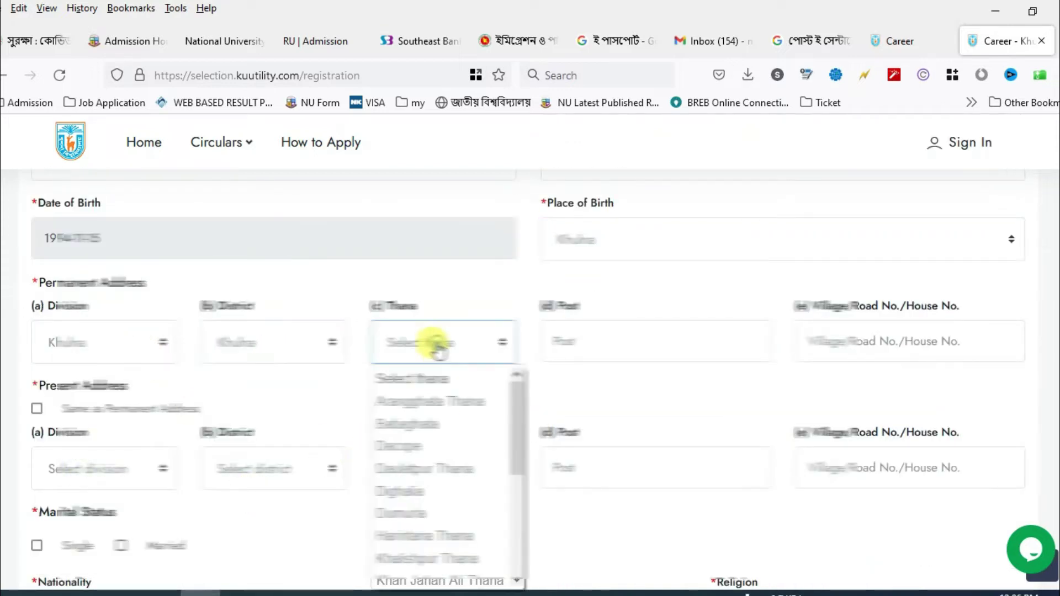
{"action": "left_click", "coordinate": [425, 515]}
{"action": "left_click", "coordinate": [599, 339]}
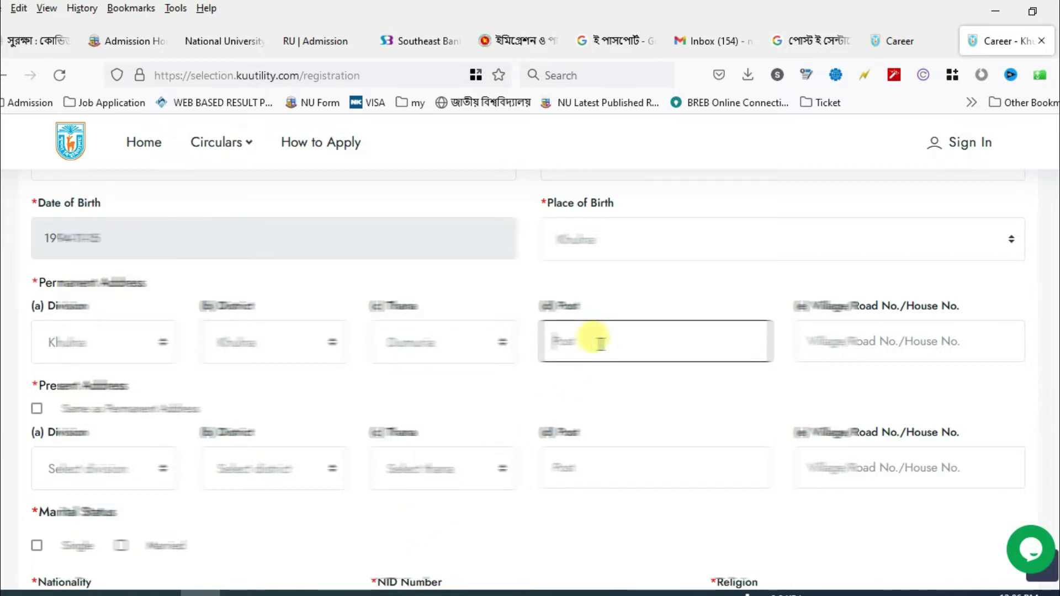
{"action": "type", "text": "G"}
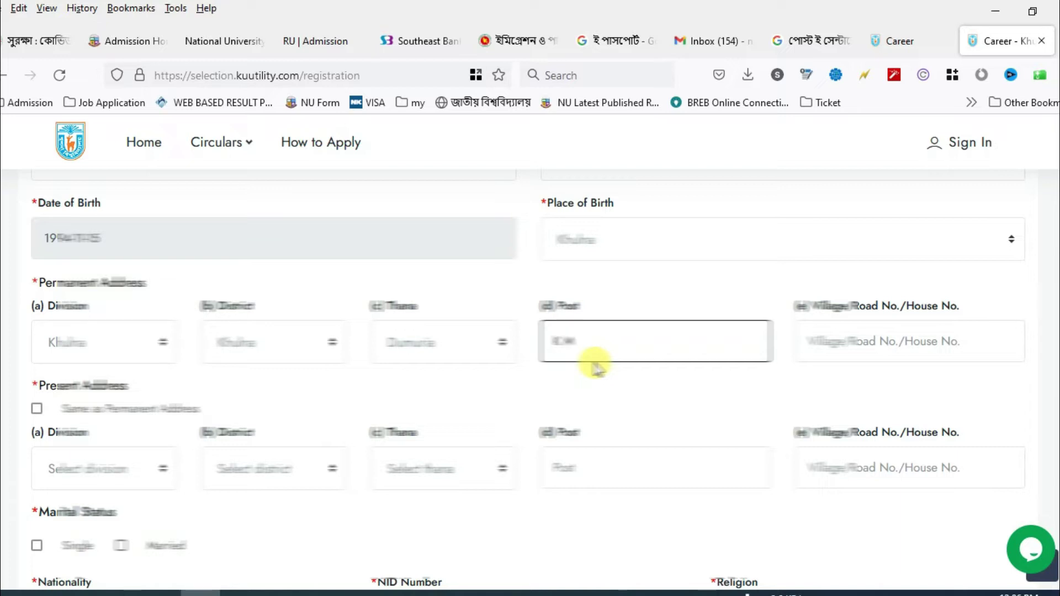
{"action": "key", "text": "Tab"}
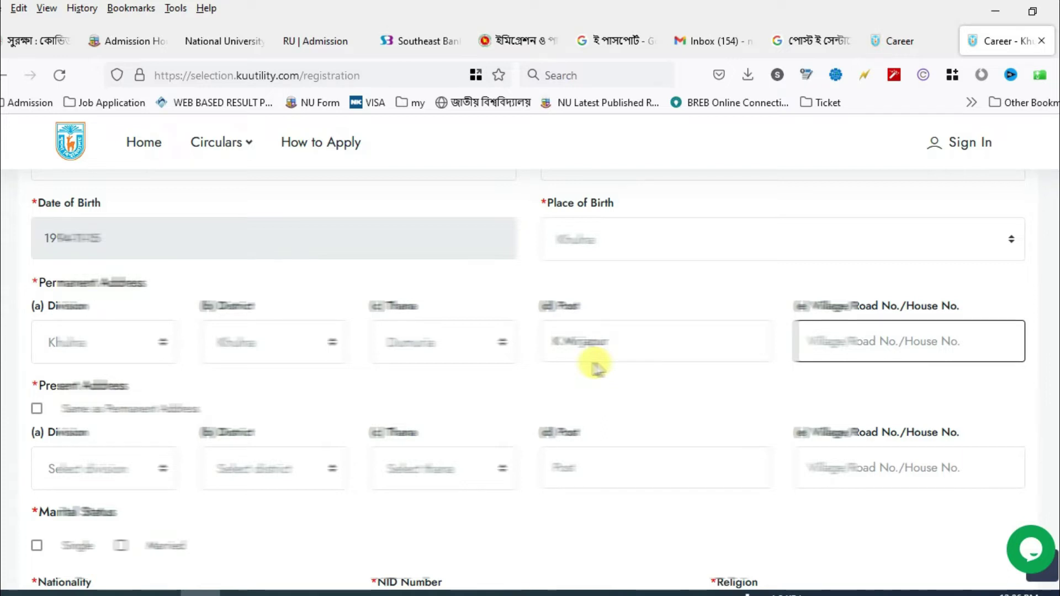
{"action": "type", "text": "Mir"}
{"action": "left_click", "coordinate": [595, 367]}
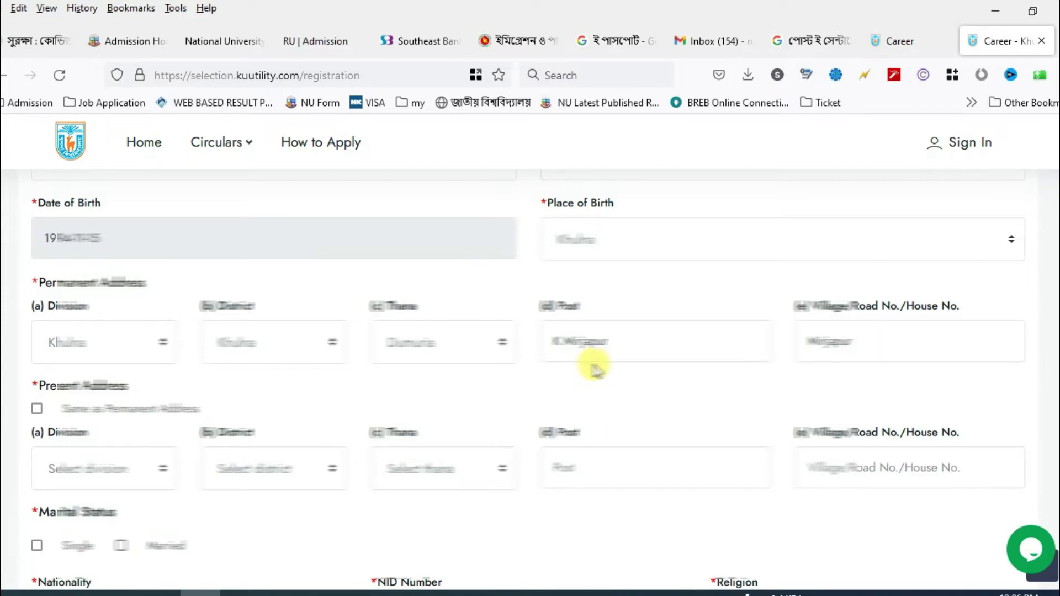
- Copy present address from permanent, mark Single, nationality Bangladeshi, and enter the NID number
{"action": "left_click", "coordinate": [37, 411]}
{"action": "scroll", "coordinate": [78, 407], "scroll_direction": "down", "scroll_amount": 3}
{"action": "left_click", "coordinate": [37, 381]}
{"action": "left_click", "coordinate": [137, 445]}
{"action": "type", "text": "Bangladesh"}
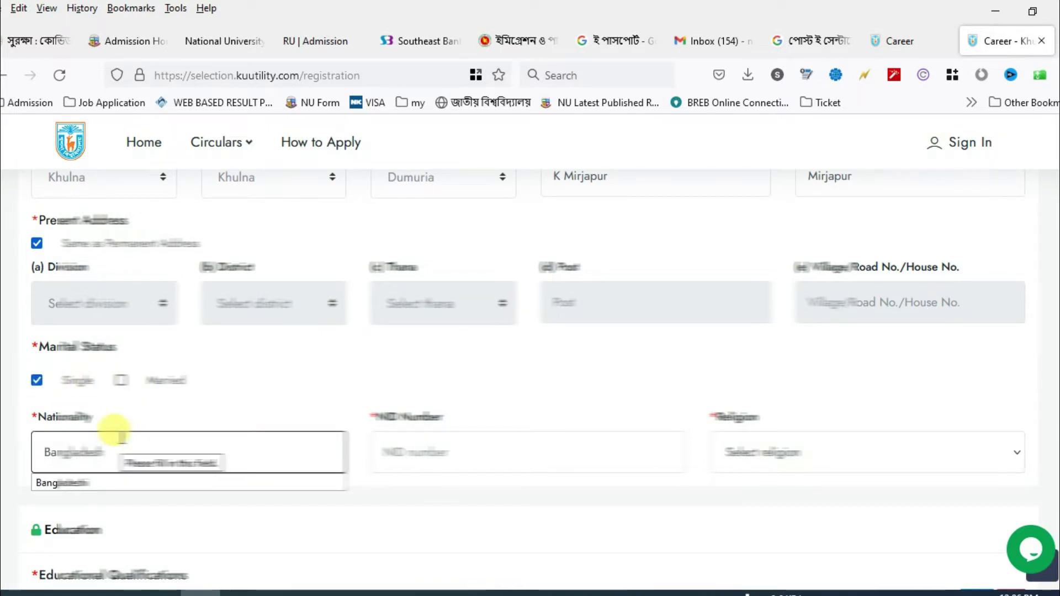
{"action": "key", "text": "Tab"}
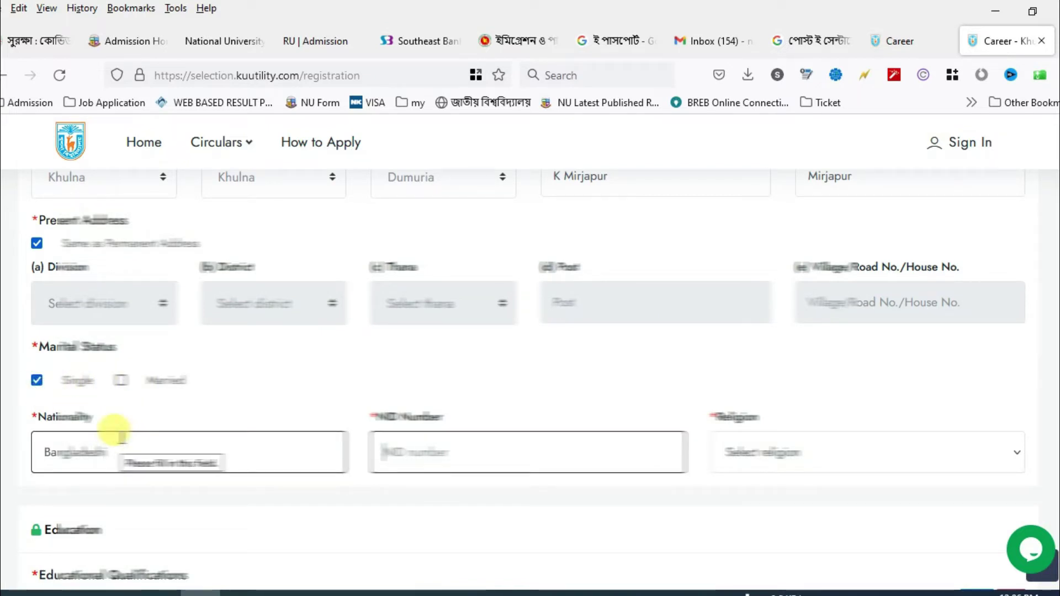
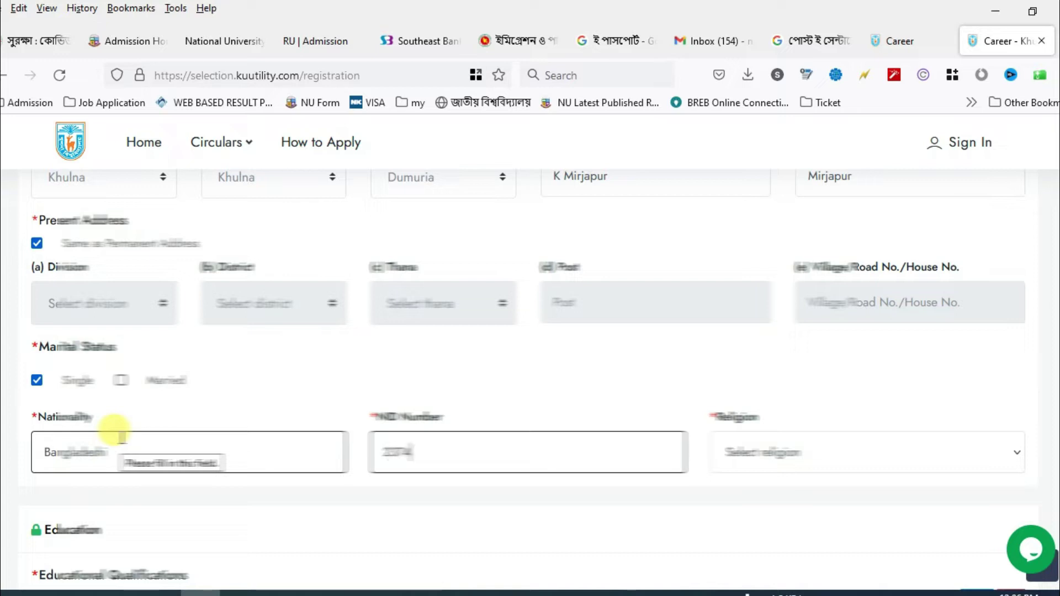
{"action": "key", "text": "Tab"}
- Set the religion to Hinduism
{"action": "scroll", "coordinate": [573, 301], "scroll_direction": "down", "scroll_amount": 4}
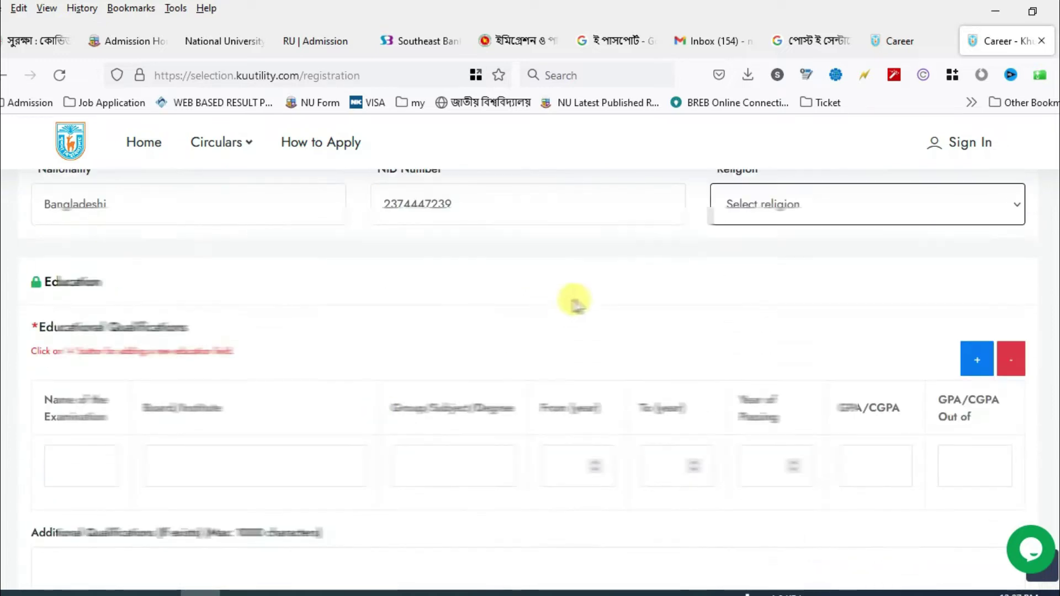
{"action": "left_click", "coordinate": [792, 204]}
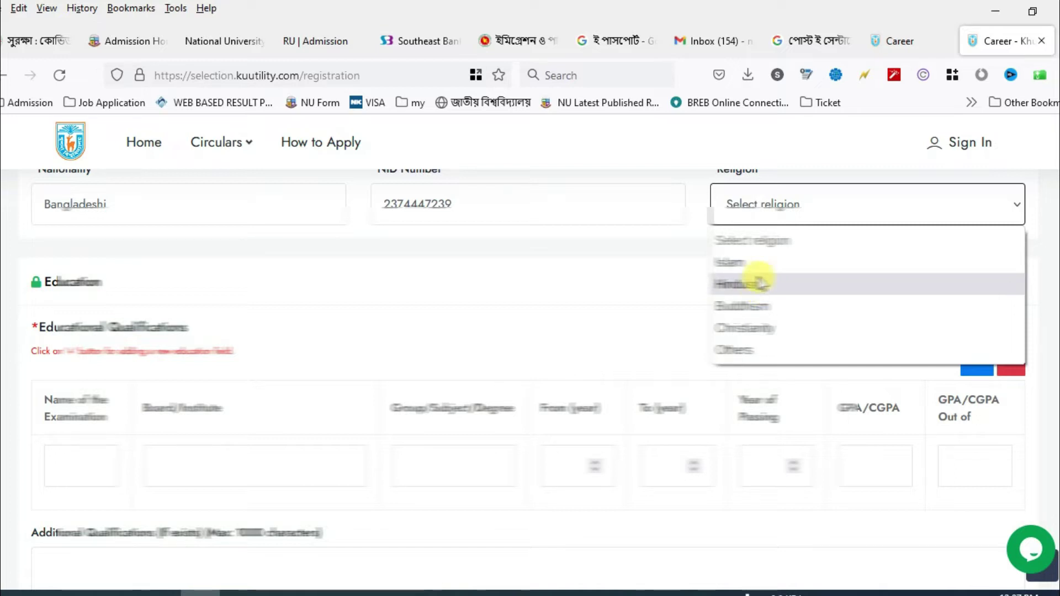
{"action": "left_click", "coordinate": [757, 284]}
- Fill the first education row: SSC, Jessore, Business Studies, 2007–2008
{"action": "scroll", "coordinate": [158, 355], "scroll_direction": "down", "scroll_amount": 2}
{"action": "left_click", "coordinate": [75, 377]}
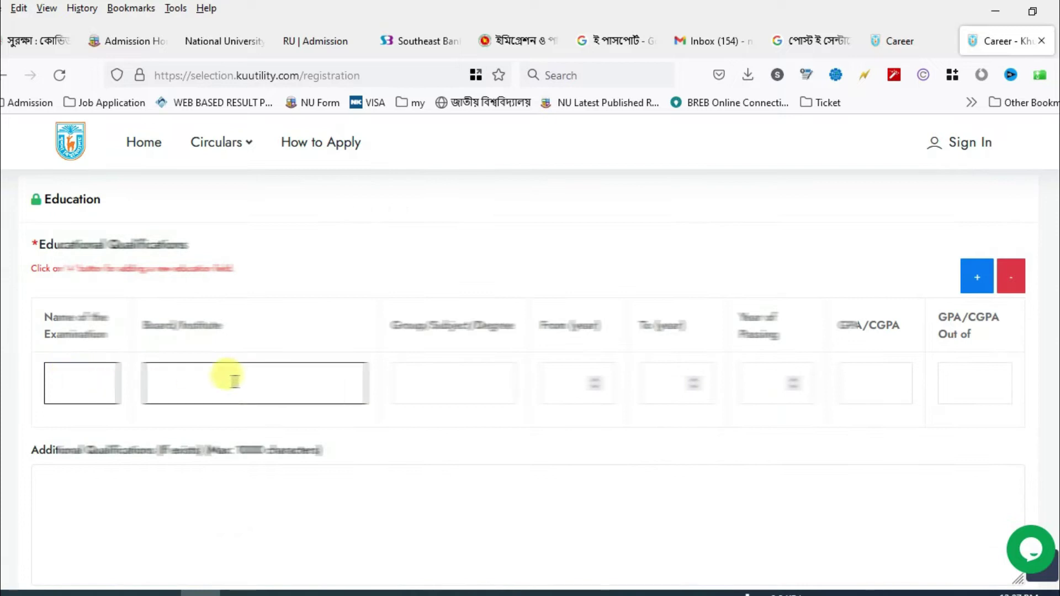
{"action": "type", "text": "SSC"}
{"action": "key", "text": "Tab"}
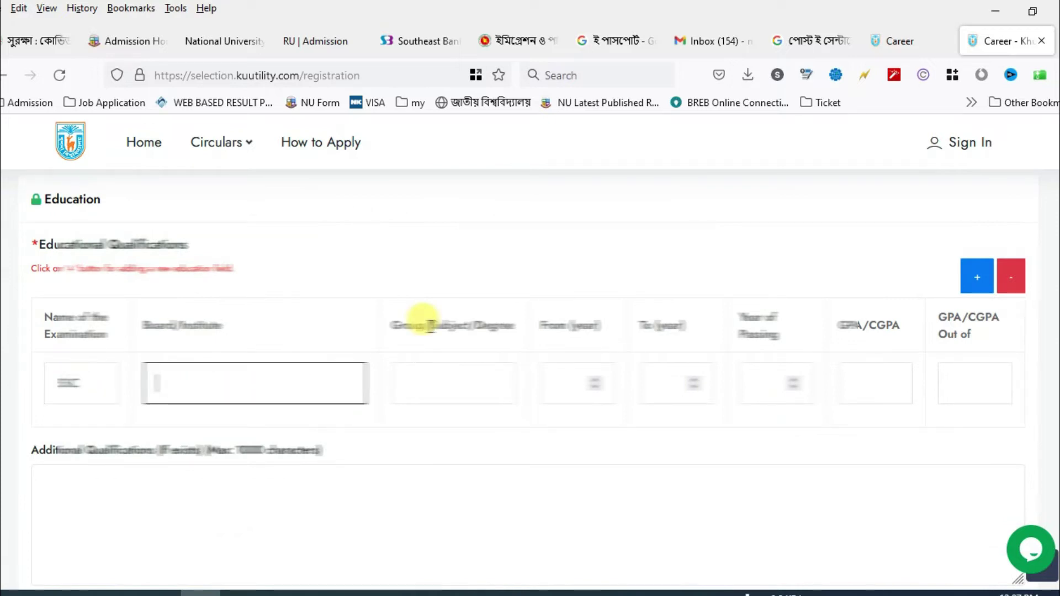
{"action": "type", "text": "Jessore"}
{"action": "key", "text": "Tab"}
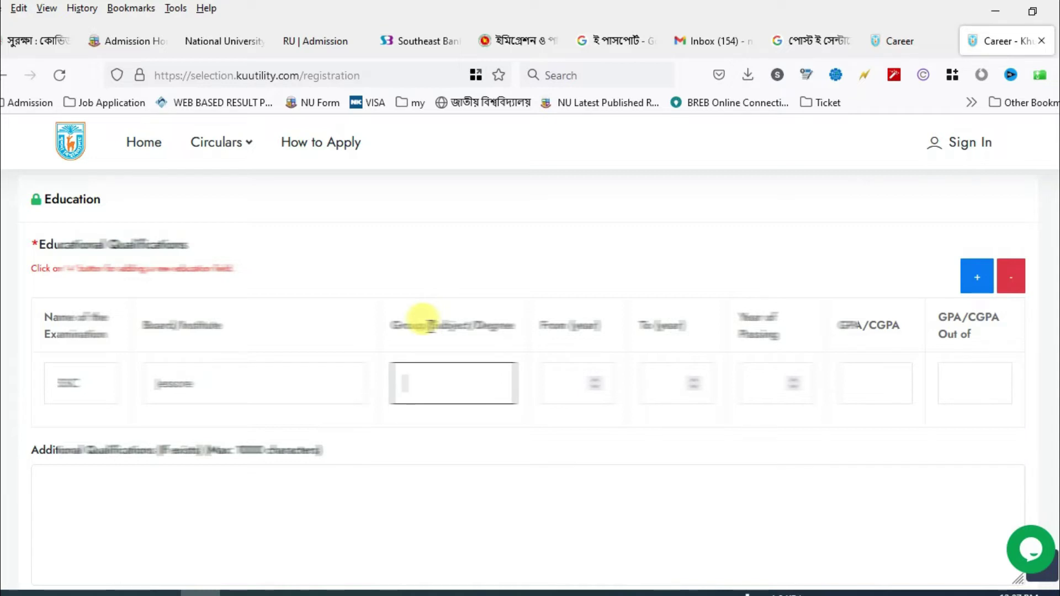
{"action": "type", "text": "Business Studies"}
{"action": "key", "text": "Tab"}
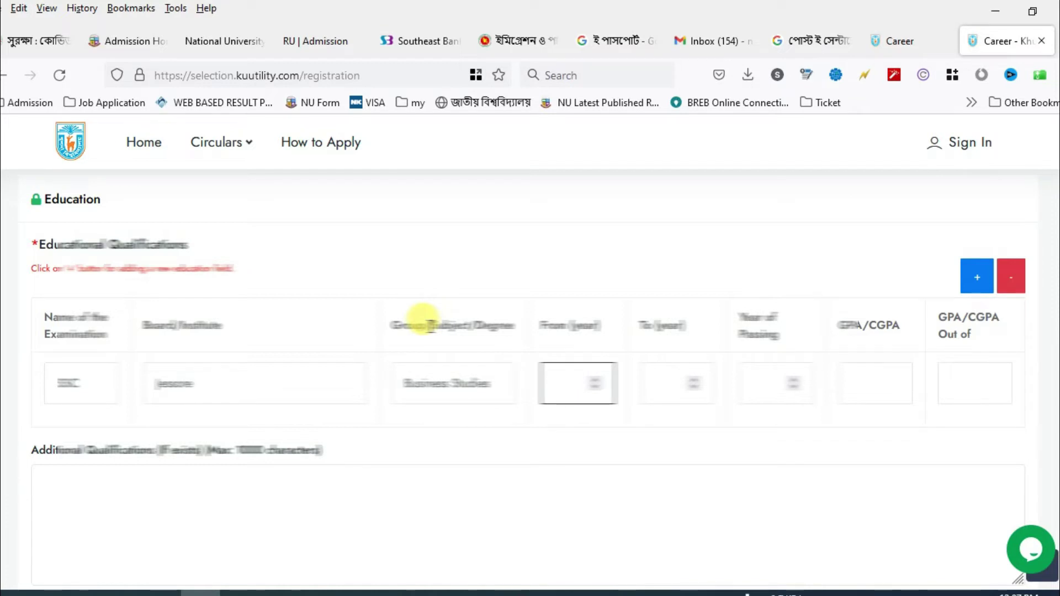
{"action": "type", "text": "2007"}
{"action": "key", "text": "Tab"}
{"action": "type", "text": "2008"}
{"action": "key", "text": "Tab"}
{"action": "type", "text": "2"}
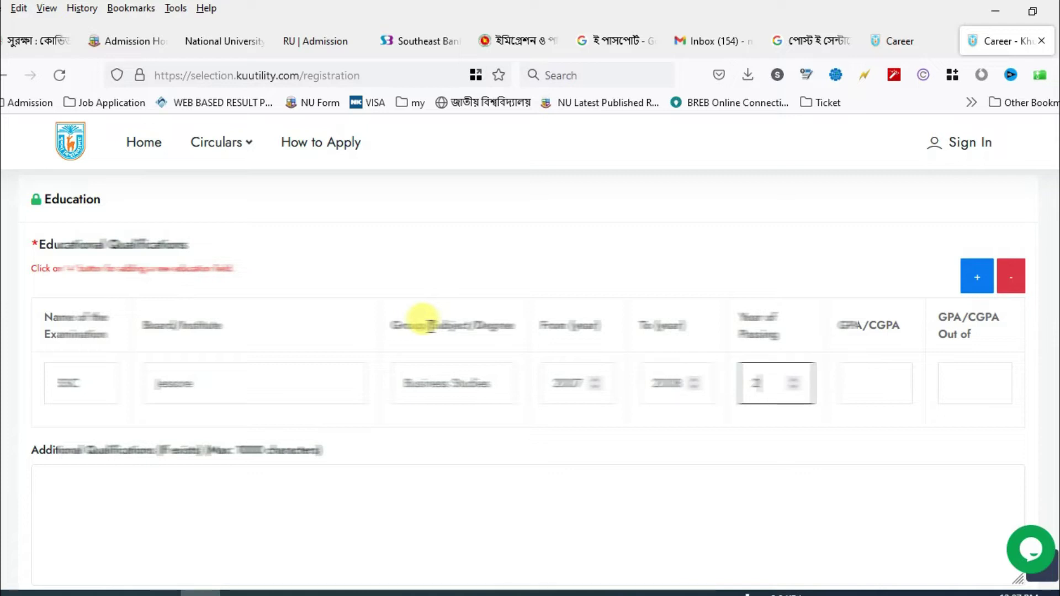
{"action": "key", "text": "Tab"}
{"action": "key", "text": "Tab"}
- Add an HSC row, copying board Jessore and group Business Studies from the SSC row
{"action": "left_click", "coordinate": [976, 276]}
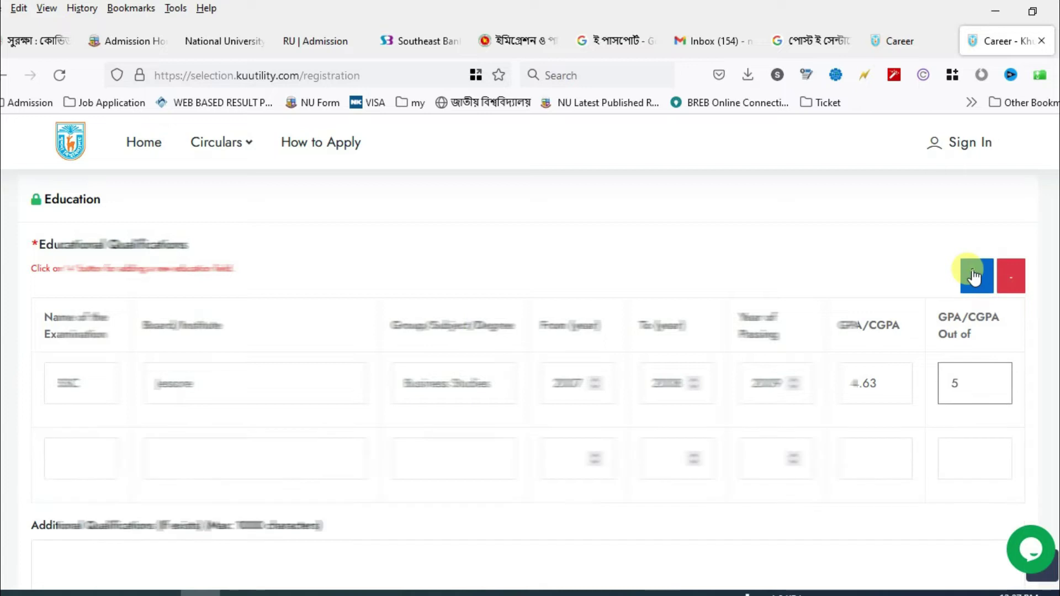
{"action": "left_click", "coordinate": [85, 459]}
{"action": "type", "text": "HSC"}
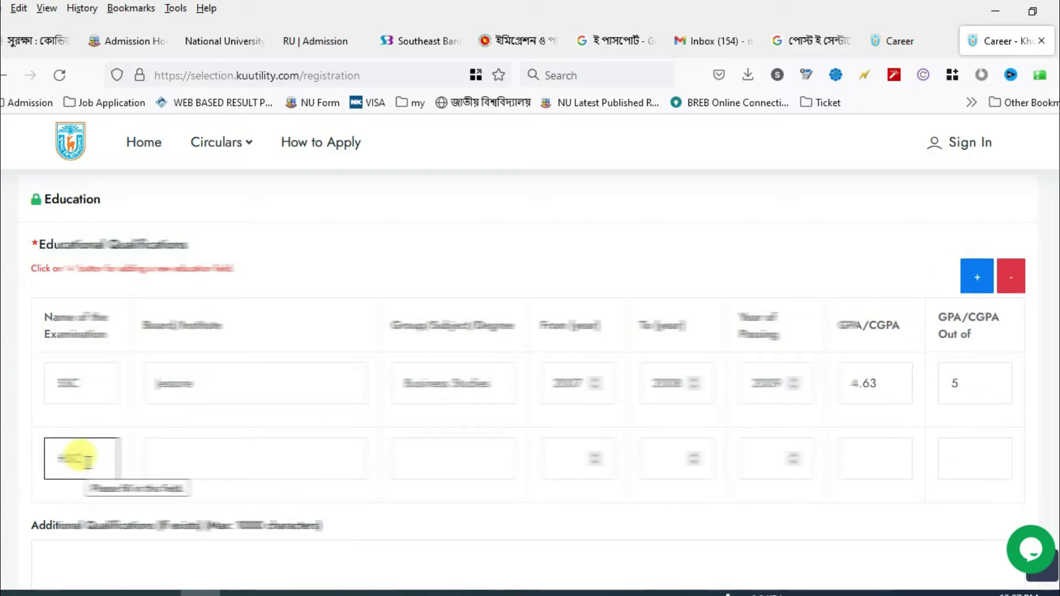
{"action": "key", "text": "Tab"}
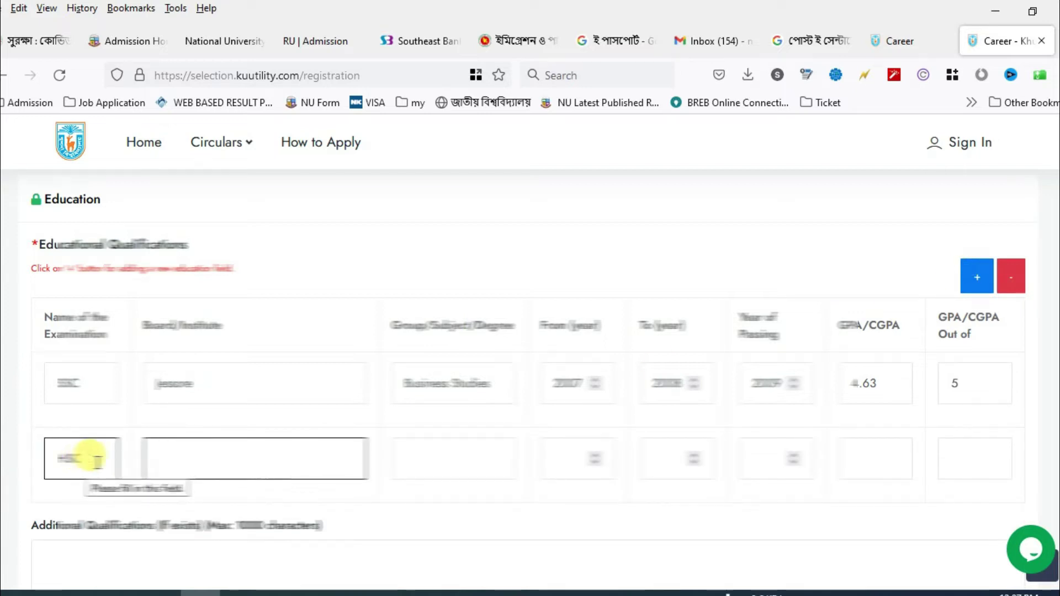
{"action": "left_click", "coordinate": [222, 379]}
{"action": "key", "text": "ctrl+a"}
{"action": "left_click", "coordinate": [299, 450]}
{"action": "type", "text": "Jessore"}
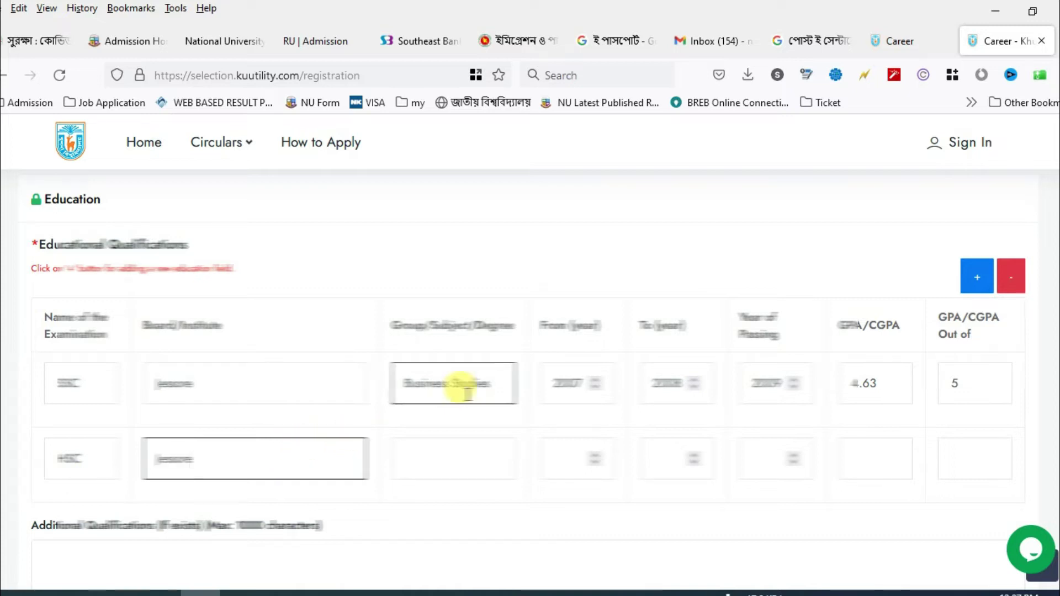
{"action": "left_click_drag", "start_coordinate": [491, 383], "coordinate": [265, 381]}
{"action": "key", "text": "ctrl+c"}
{"action": "left_click", "coordinate": [454, 447]}
{"action": "key", "text": "ctrl+v"}
- Enter the HSC years and GPA 4.40 out of 5, and add a blank row
{"action": "left_click", "coordinate": [560, 458]}
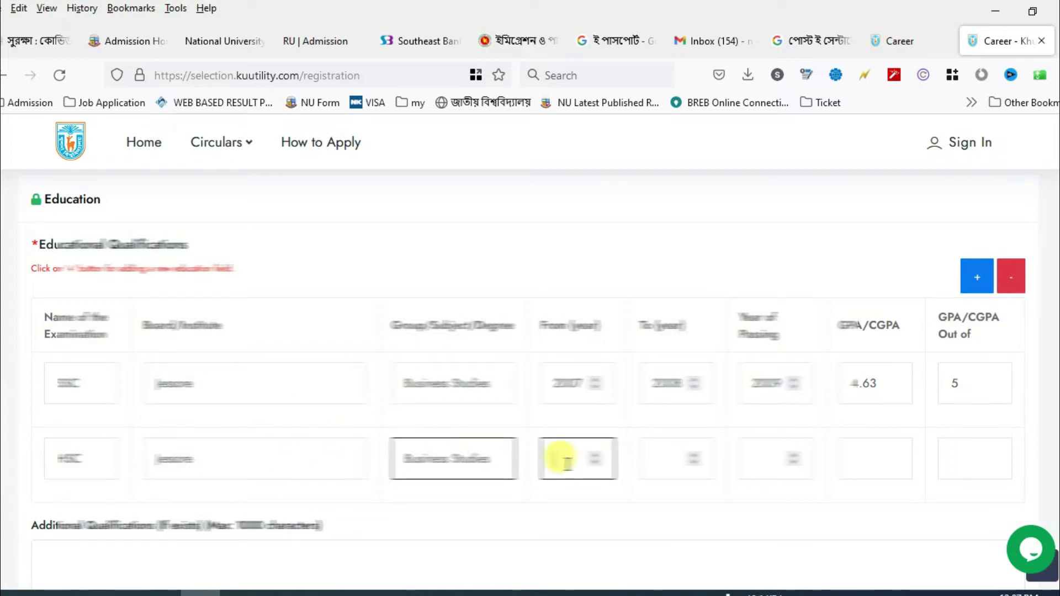
{"action": "type", "text": "2011"}
{"action": "key", "text": "Tab"}
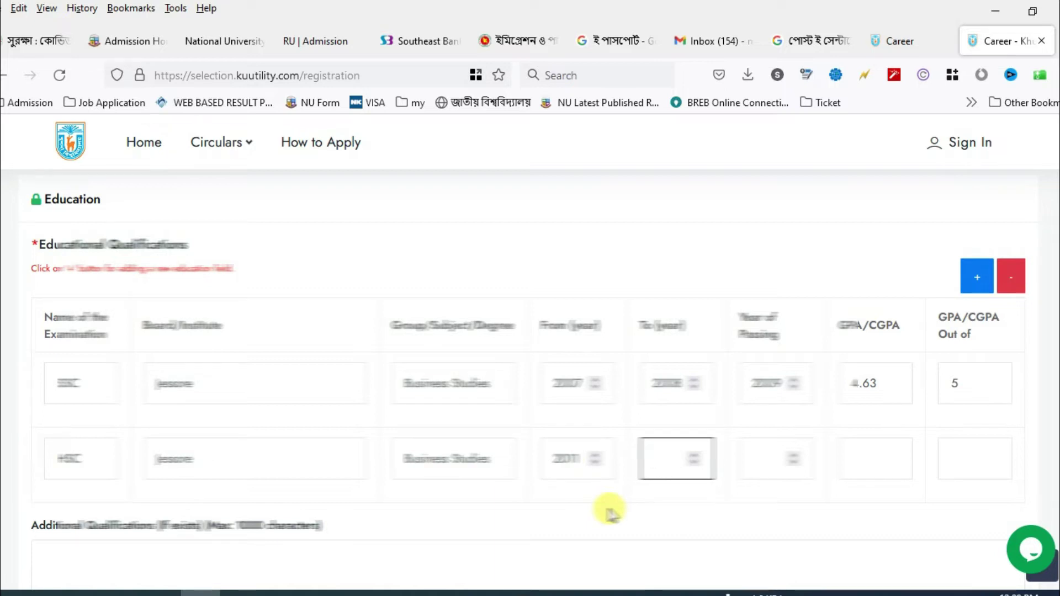
{"action": "type", "text": "2009"}
{"action": "key", "text": "Tab"}
{"action": "type", "text": "2011"}
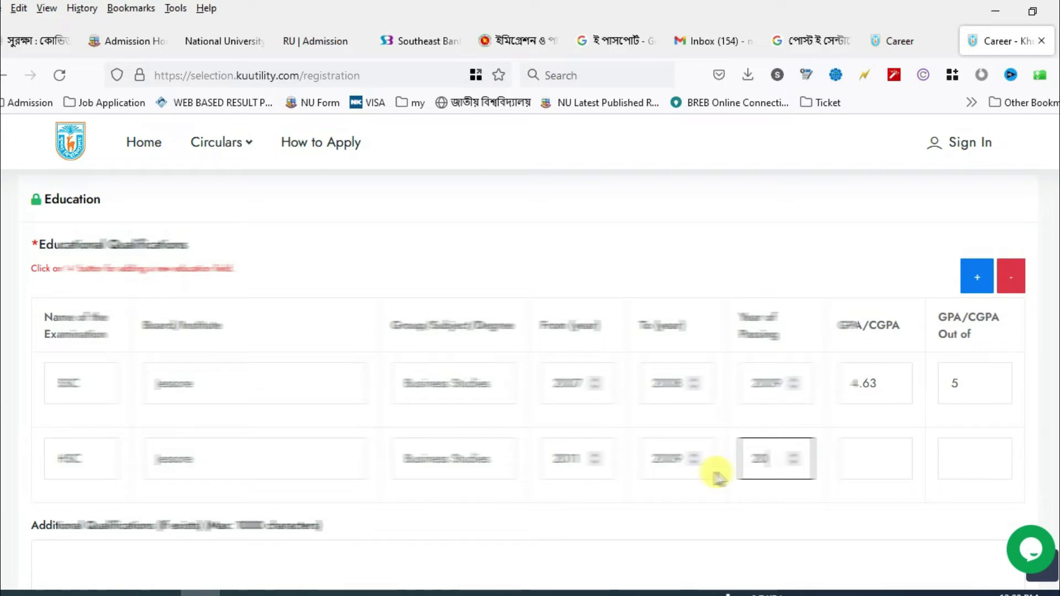
{"action": "left_click", "coordinate": [873, 449]}
{"action": "type", "text": "4.40"}
{"action": "left_click", "coordinate": [985, 467]}
{"action": "type", "text": "5"}
{"action": "left_click", "coordinate": [971, 278]}
- Start the third row with BBA, National University, Accounting
{"action": "scroll", "coordinate": [66, 463], "scroll_direction": "down", "scroll_amount": 2}
{"action": "left_click", "coordinate": [76, 450]}
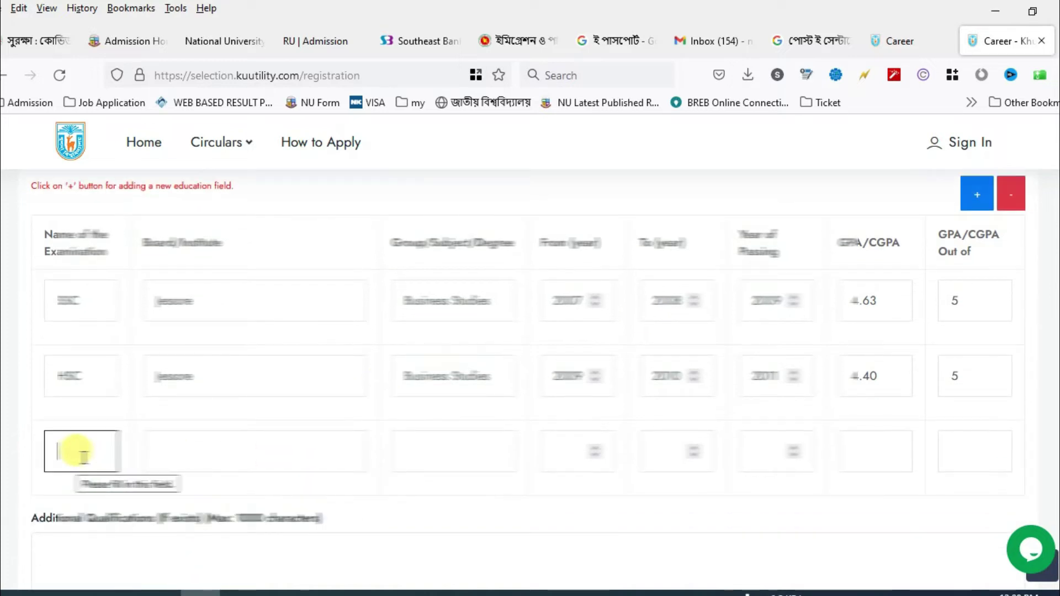
{"action": "type", "text": "BBA"}
{"action": "key", "text": "Tab"}
{"action": "type", "text": "National University"}
{"action": "key", "text": "Tab"}
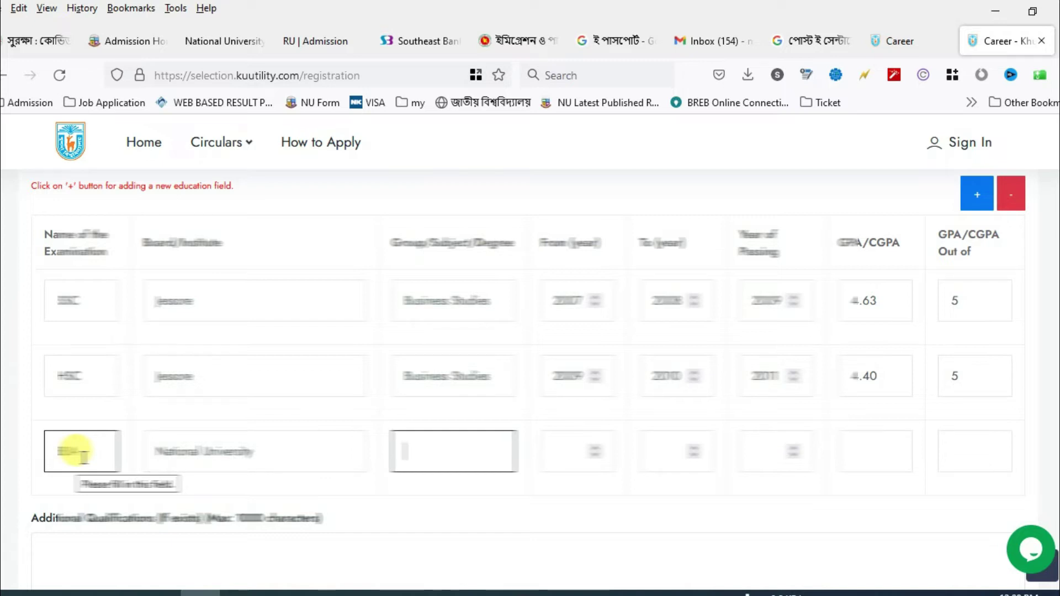
{"action": "type", "text": "Accounting"}
- Set BBA years 2011–2015, passed 2015, CGPA 3.20 of 4, and add a row
{"action": "key", "text": "Tab"}
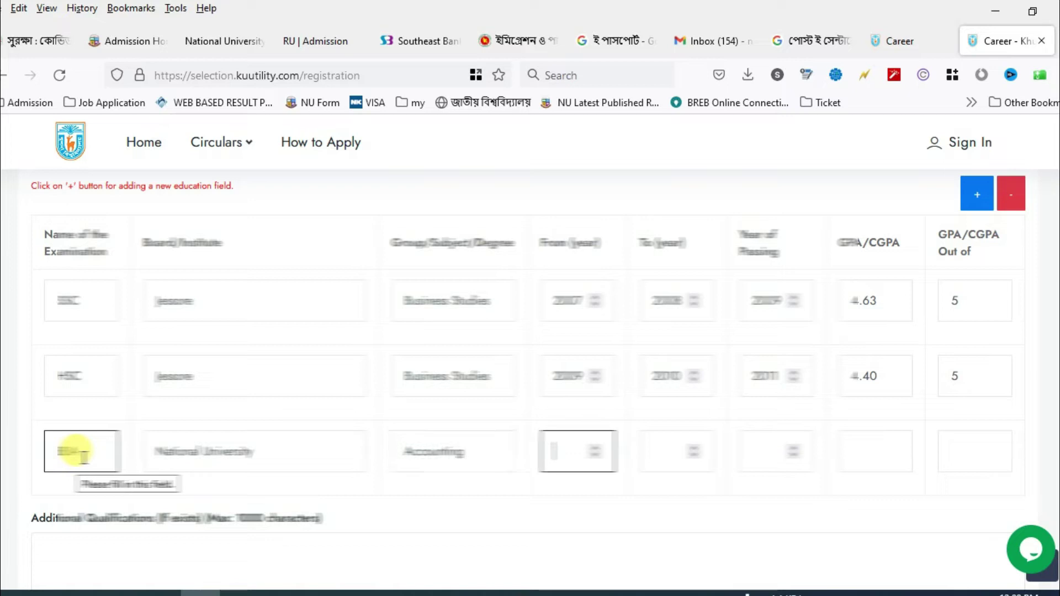
{"action": "type", "text": "2015"}
{"action": "key", "text": "Tab"}
{"action": "left_click_drag", "start_coordinate": [554, 452], "coordinate": [575, 442]}
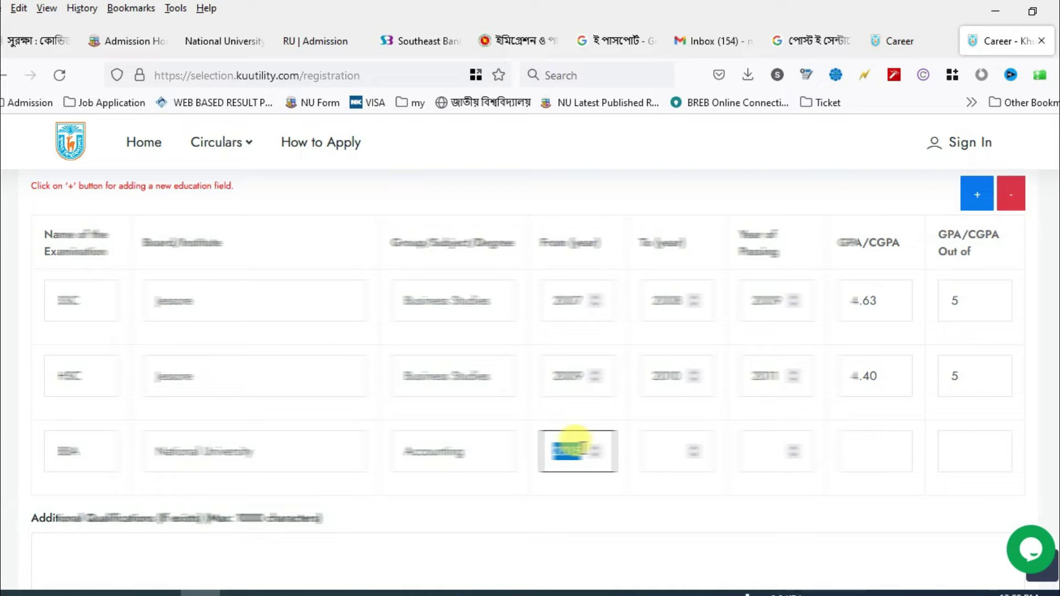
{"action": "type", "text": "2011"}
{"action": "key", "text": "Tab"}
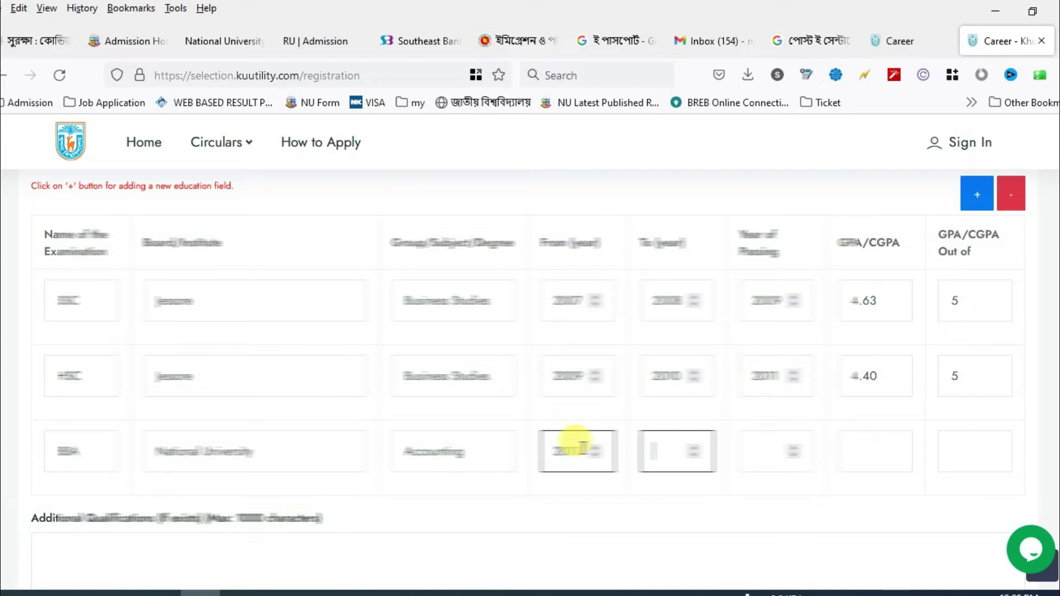
{"action": "key", "text": "Tab"}
{"action": "type", "text": "2015"}
{"action": "key", "text": "Tab"}
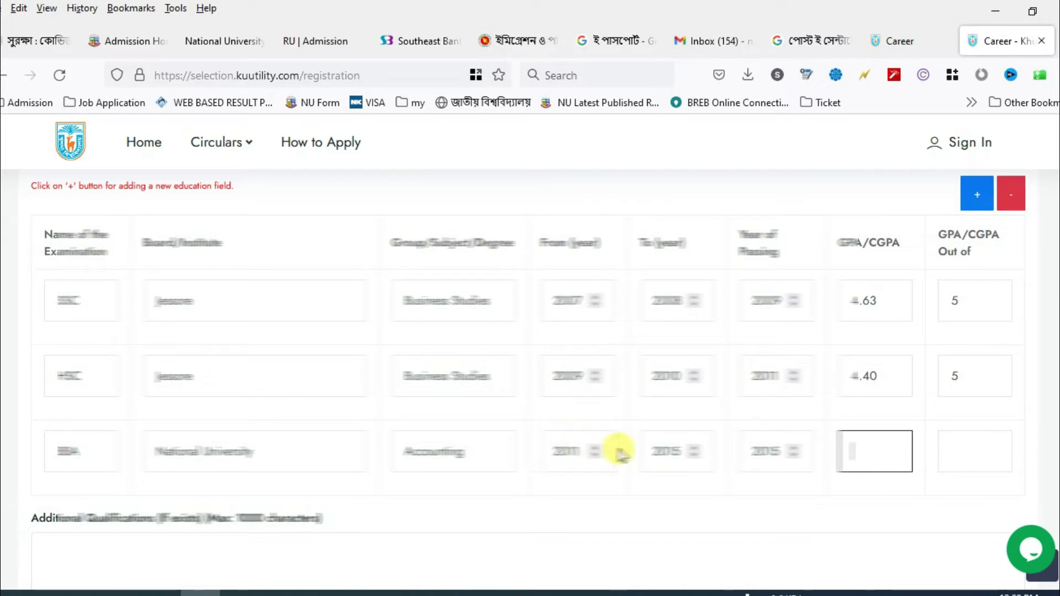
{"action": "key", "text": "Tab"}
{"action": "type", "text": "4"}
{"action": "left_click", "coordinate": [978, 198]}
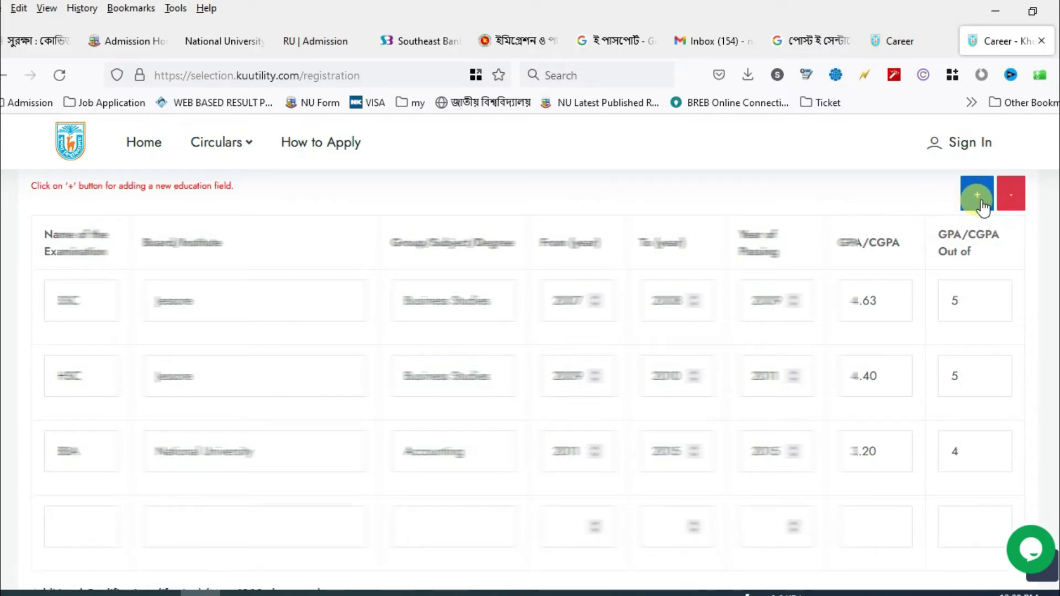
{"action": "scroll", "coordinate": [142, 366], "scroll_direction": "down", "scroll_amount": 5}
- Start an MBA row, copying National University and Accounting from the BBA row
{"action": "left_click", "coordinate": [75, 276]}
{"action": "type", "text": "MBA"}
{"action": "key", "text": "Tab"}
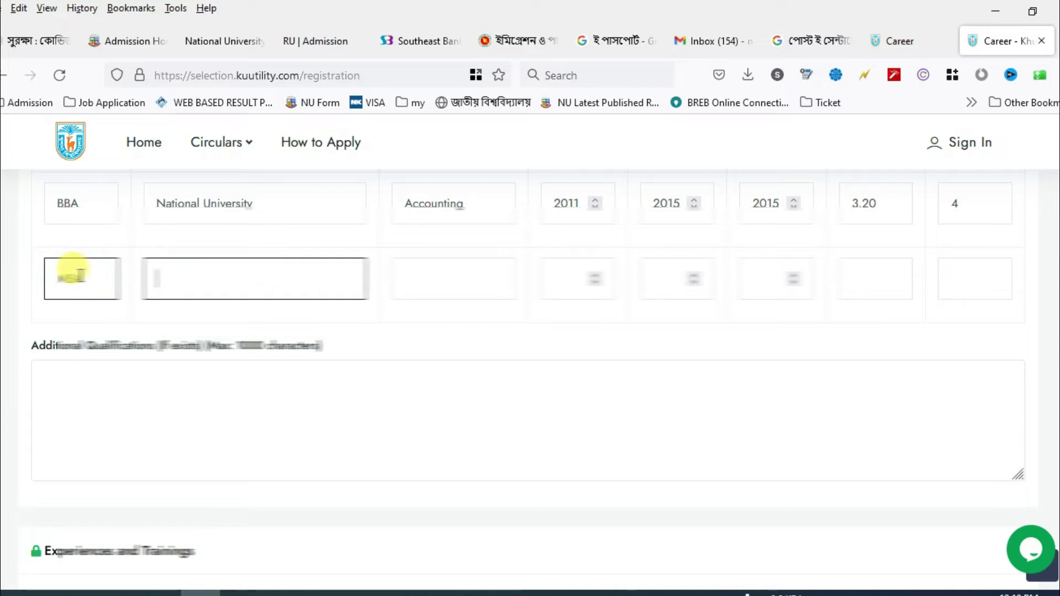
{"action": "left_click_drag", "start_coordinate": [156, 203], "coordinate": [313, 210]}
{"action": "left_click", "coordinate": [335, 276]}
{"action": "key", "text": "ctrl+v"}
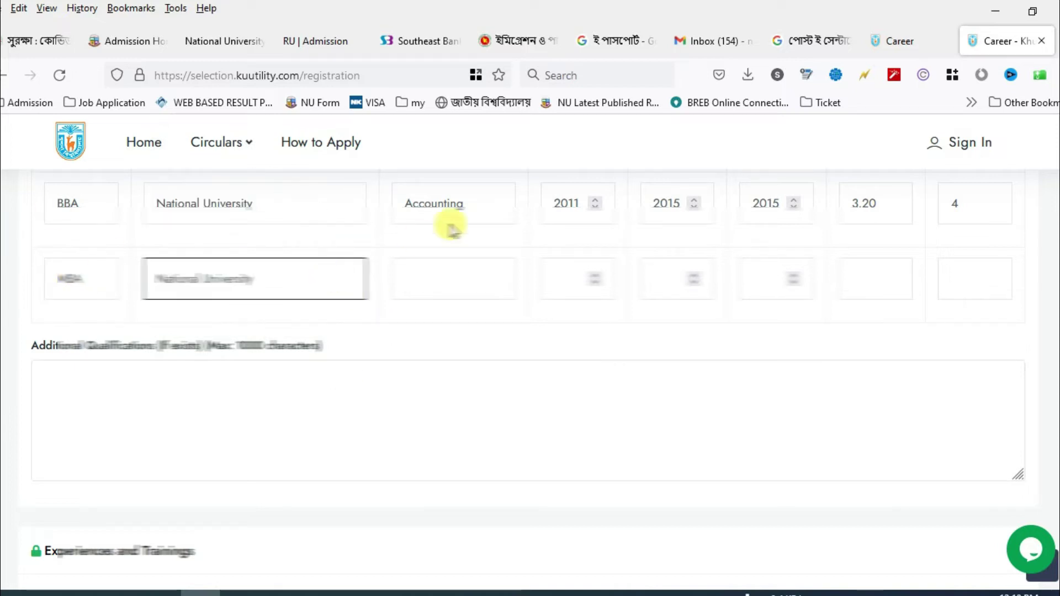
{"action": "left_click_drag", "start_coordinate": [406, 203], "coordinate": [464, 204]}
{"action": "left_click", "coordinate": [429, 271]}
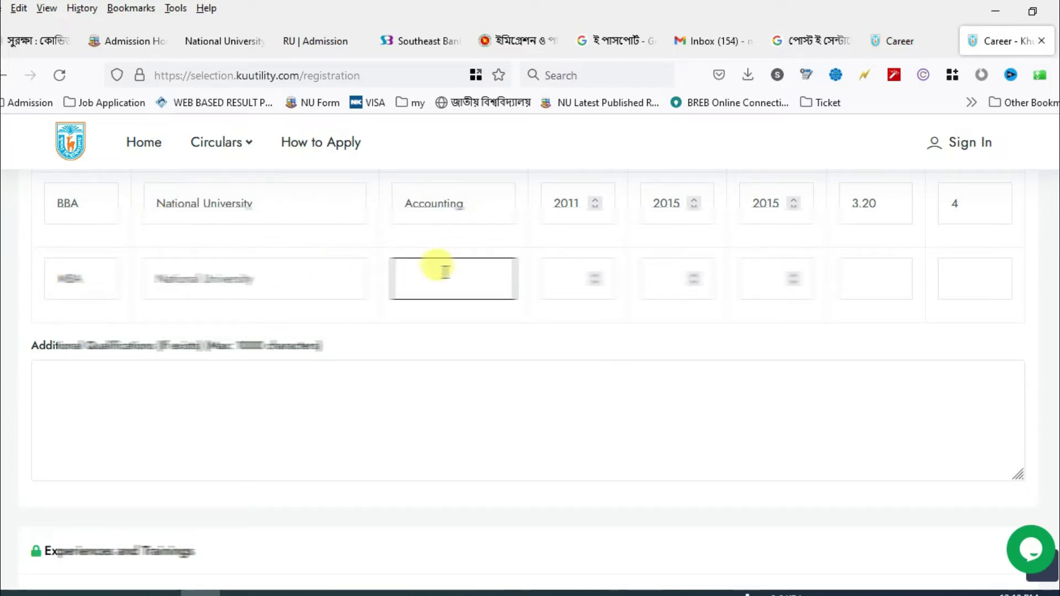
{"action": "key", "text": "ctrl+v"}
- Enter MBA years 2015–2016, passed 2016, CGPA 3.41 of 4, and additional qualification Computer
{"action": "left_click", "coordinate": [575, 274]}
{"action": "type", "text": "2015"}
{"action": "left_click", "coordinate": [662, 279]}
{"action": "type", "text": "2016"}
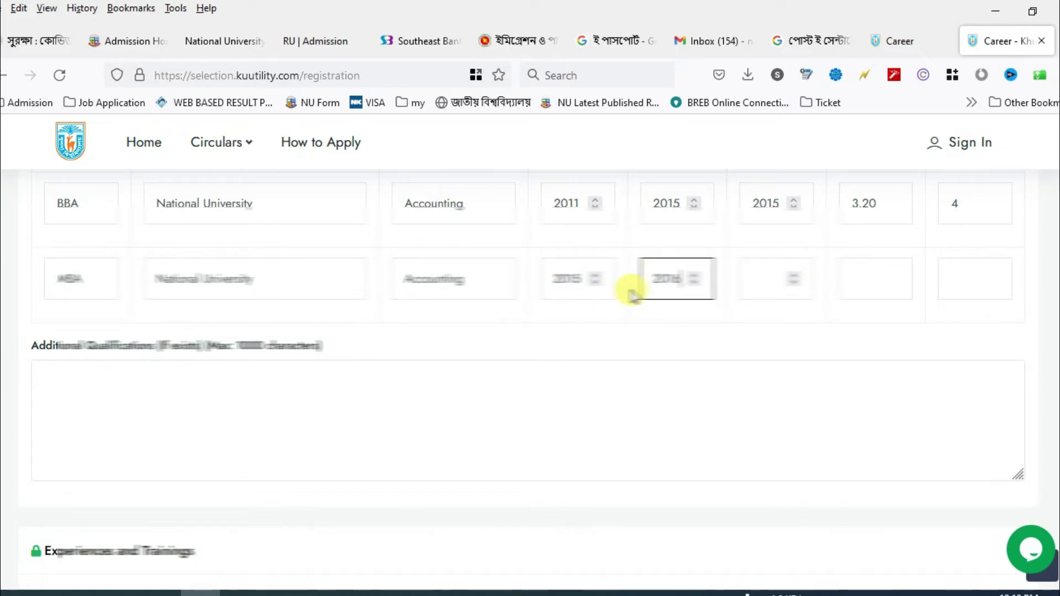
{"action": "left_click", "coordinate": [783, 280]}
{"action": "type", "text": "20"}
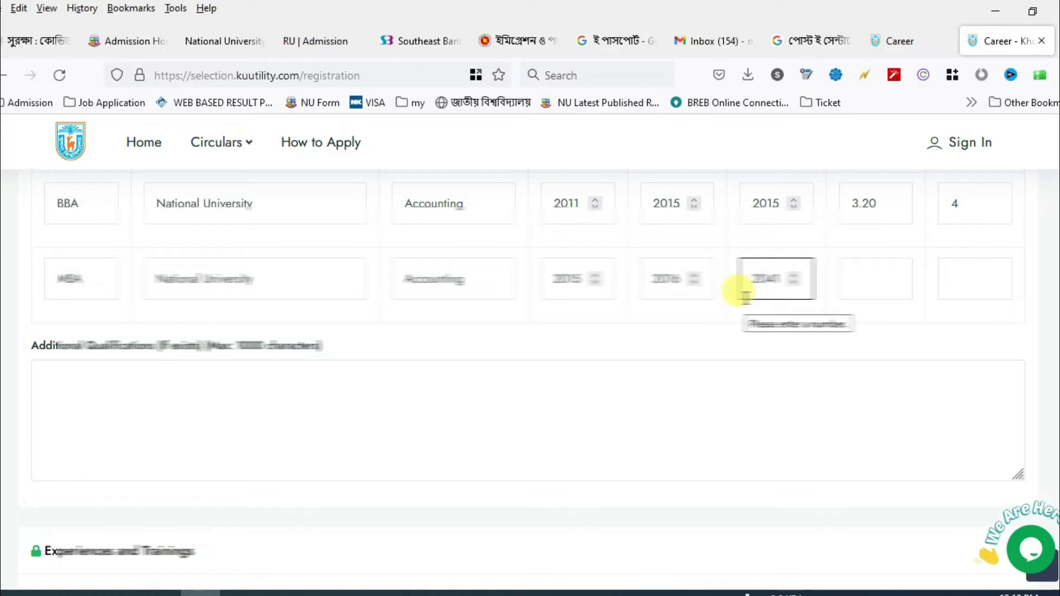
{"action": "type", "text": "16"}
{"action": "left_click", "coordinate": [878, 285]}
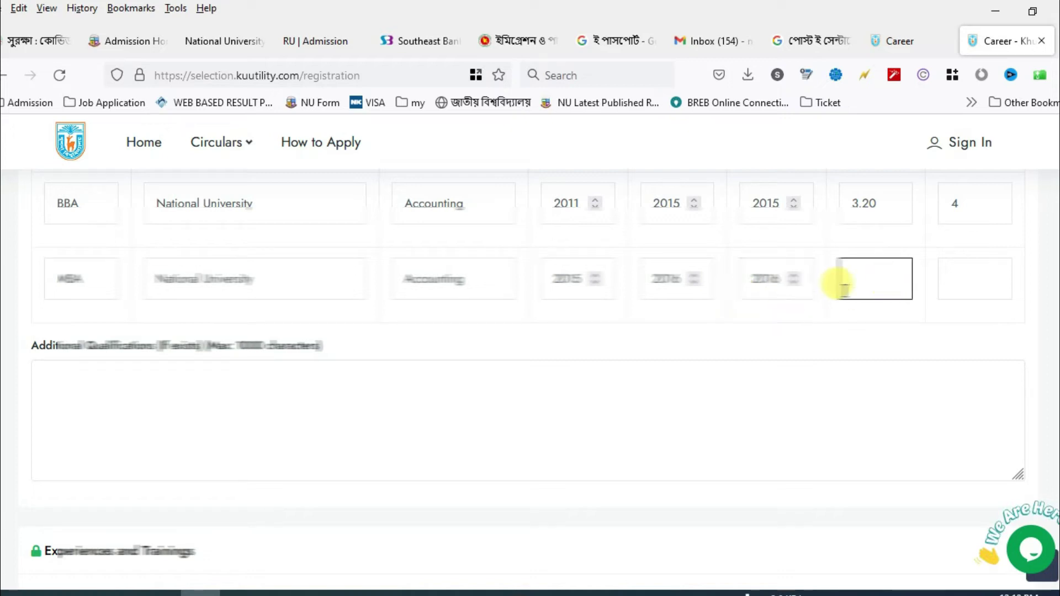
{"action": "type", "text": "3.41"}
{"action": "left_click", "coordinate": [970, 283]}
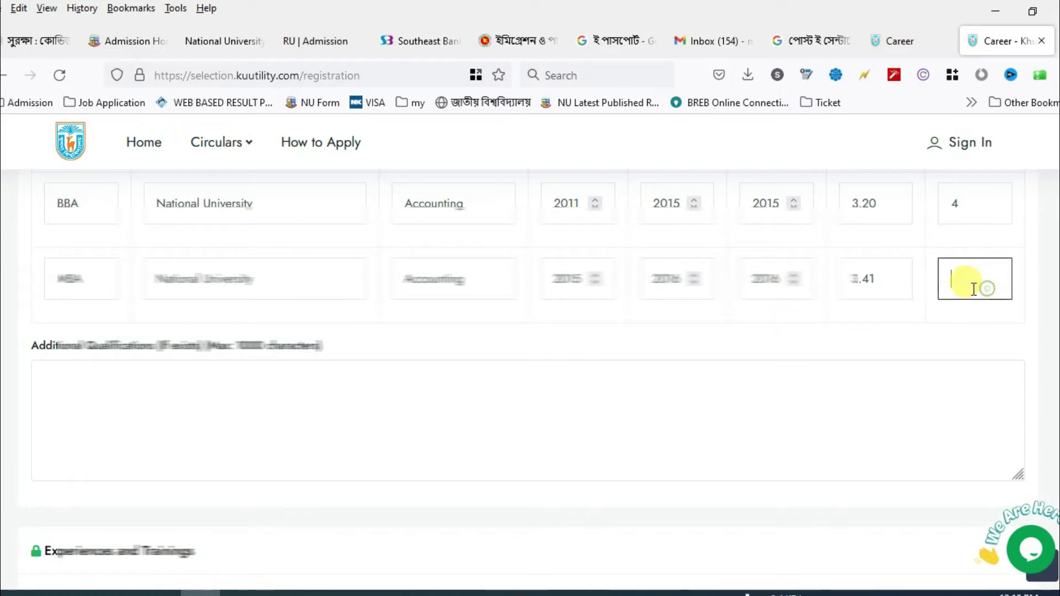
{"action": "type", "text": "4"}
{"action": "left_click", "coordinate": [213, 439]}
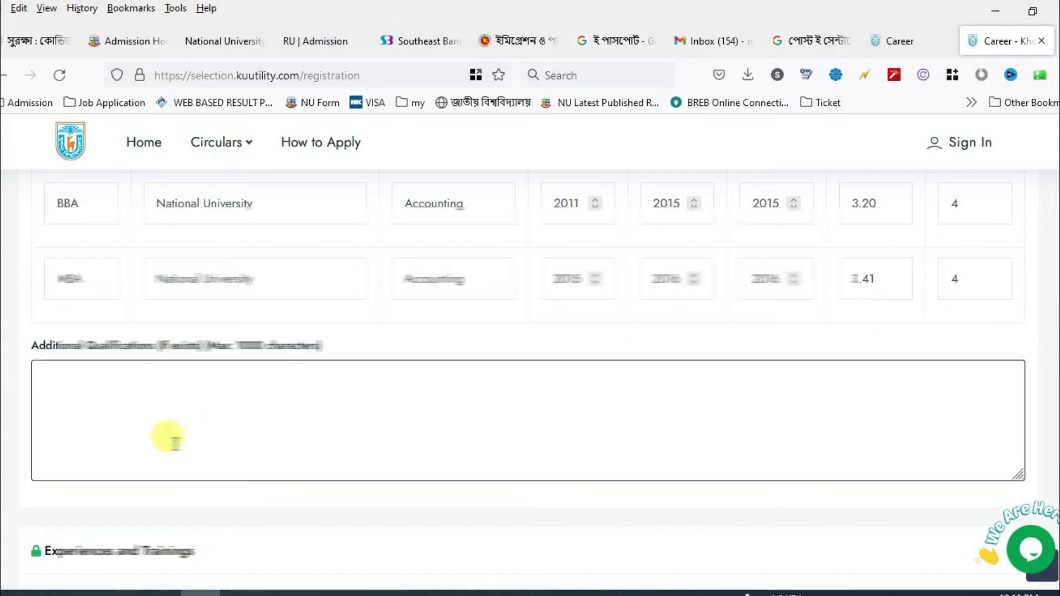
{"action": "type", "text": "Computer"}
- Clear the Additional Qualifications text and set Application through Proper Authority to N/A
{"action": "key", "text": "BackSpace"}
{"action": "key", "text": "BackSpace"}
{"action": "key", "text": "BackSpace"}
{"action": "key", "text": "BackSpace"}
{"action": "key", "text": "BackSpace"}
{"action": "key", "text": "BackSpace"}
{"action": "key", "text": "BackSpace"}
{"action": "key", "text": "BackSpace"}
{"action": "scroll", "coordinate": [157, 430], "scroll_direction": "down", "scroll_amount": 4}
{"action": "left_click", "coordinate": [149, 389]}
{"action": "left_click", "coordinate": [82, 441]}
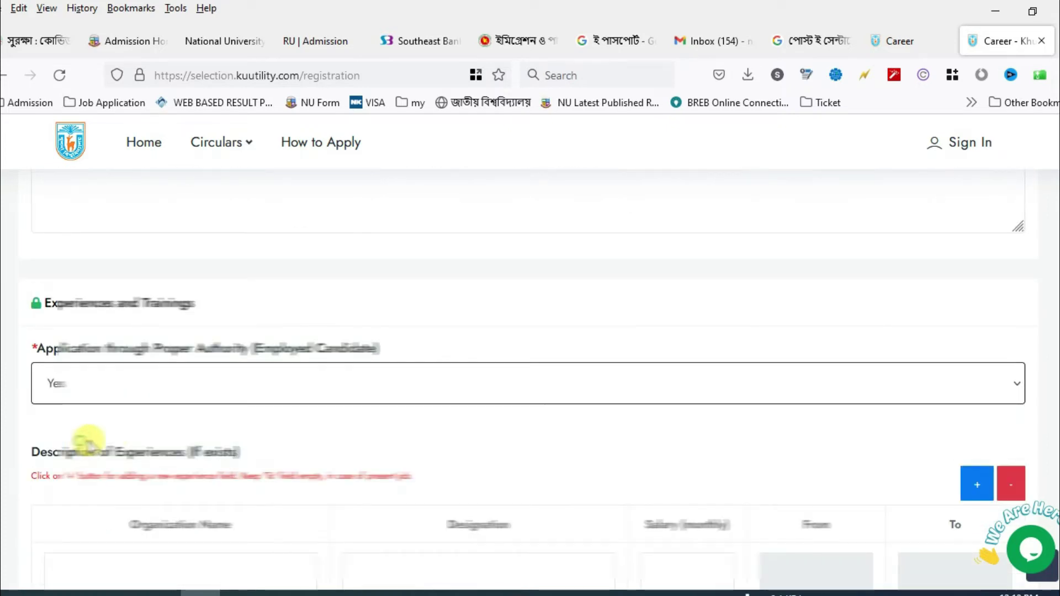
{"action": "scroll", "coordinate": [154, 442], "scroll_direction": "down", "scroll_amount": 3}
{"action": "left_click", "coordinate": [186, 486]}
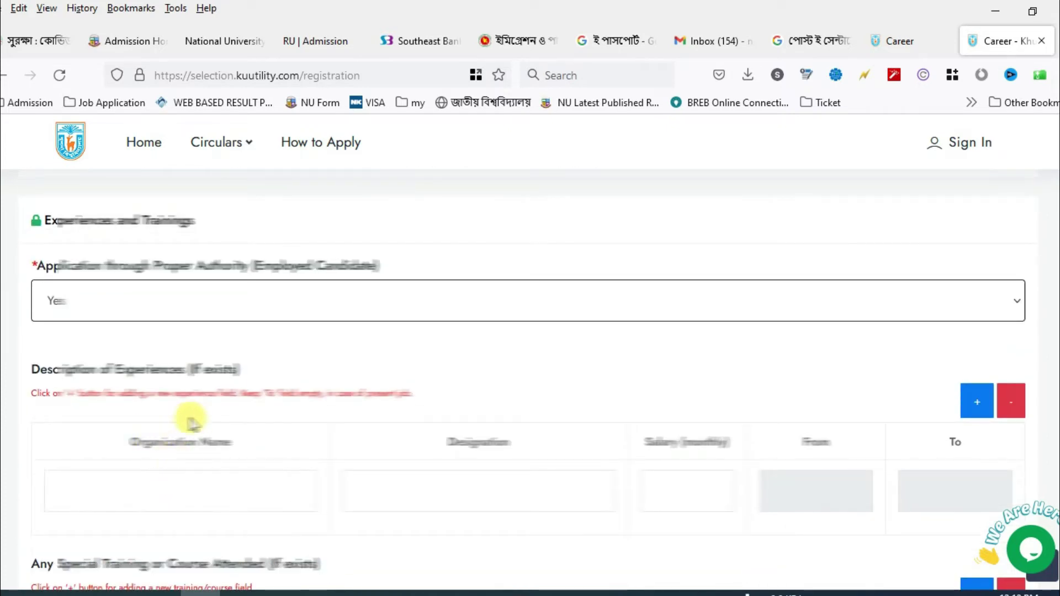
{"action": "left_click", "coordinate": [191, 304]}
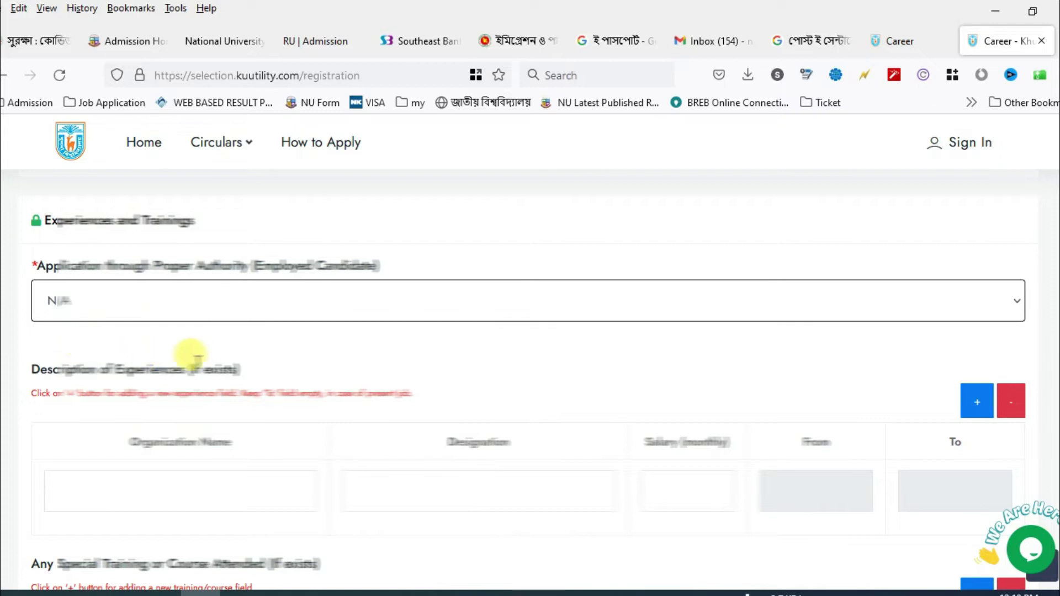
{"action": "scroll", "coordinate": [166, 355], "scroll_direction": "up", "scroll_amount": 2}
{"action": "scroll", "coordinate": [182, 355], "scroll_direction": "down", "scroll_amount": 5}
- Add a Computer training entry with organization and duration 'Office Application, Internet, Email'
{"action": "left_click", "coordinate": [176, 421]}
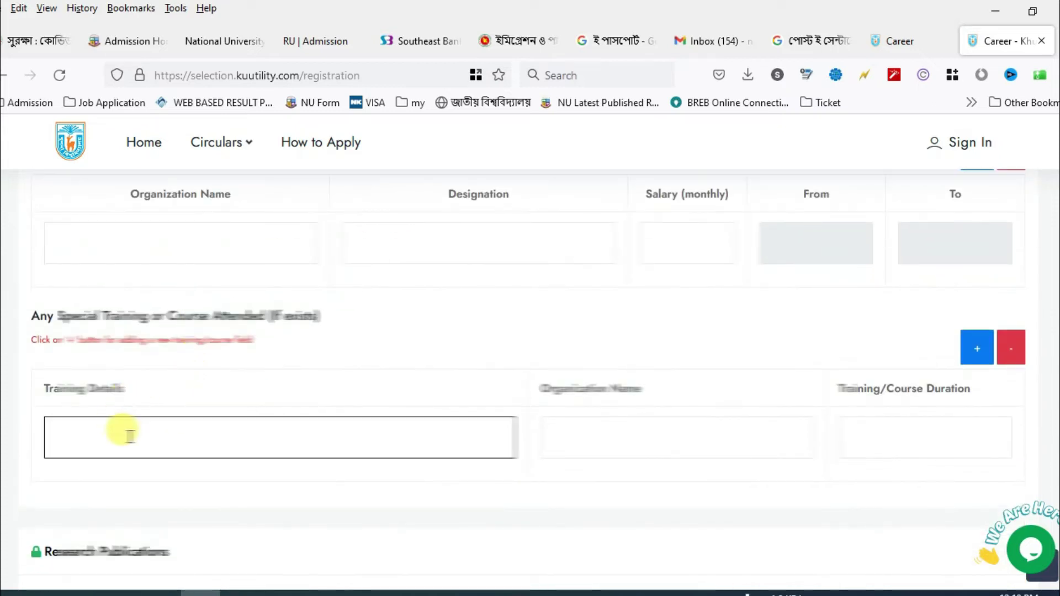
{"action": "type", "text": "Computer"}
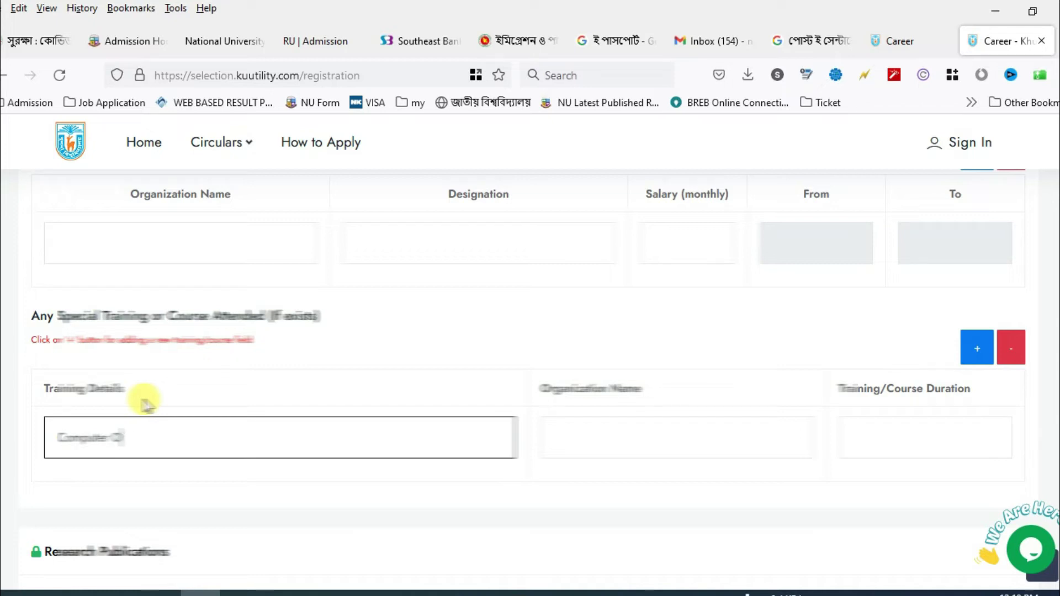
{"action": "key", "text": "Tab"}
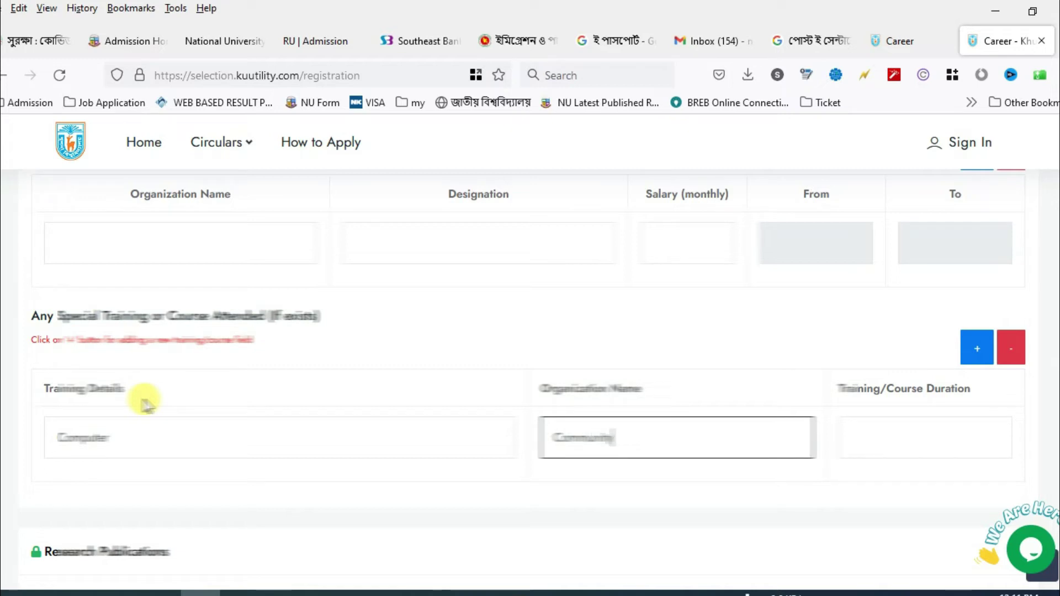
{"action": "key", "text": "Tab"}
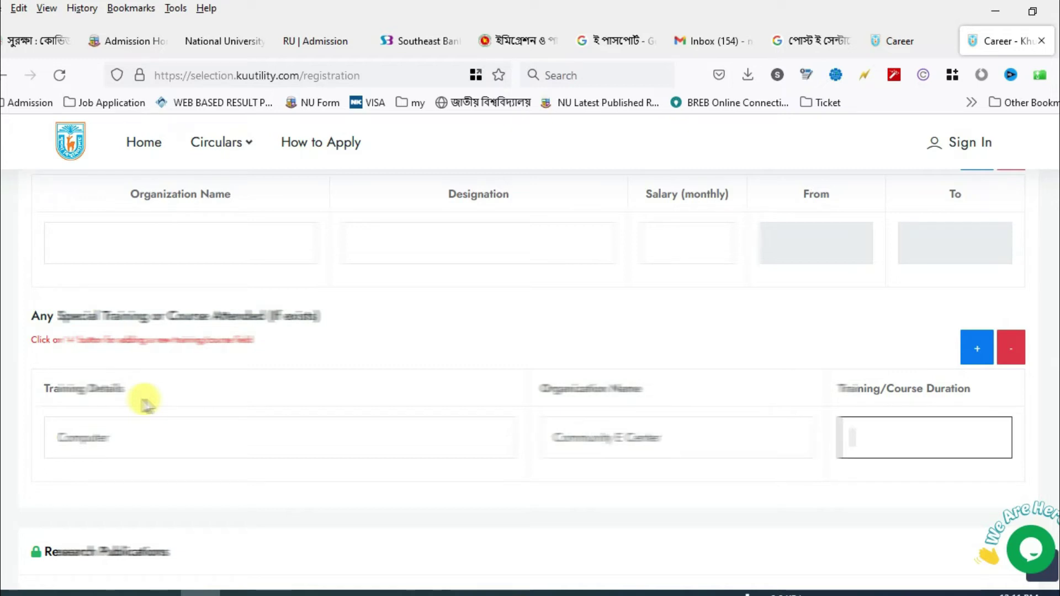
{"action": "type", "text": "6"}
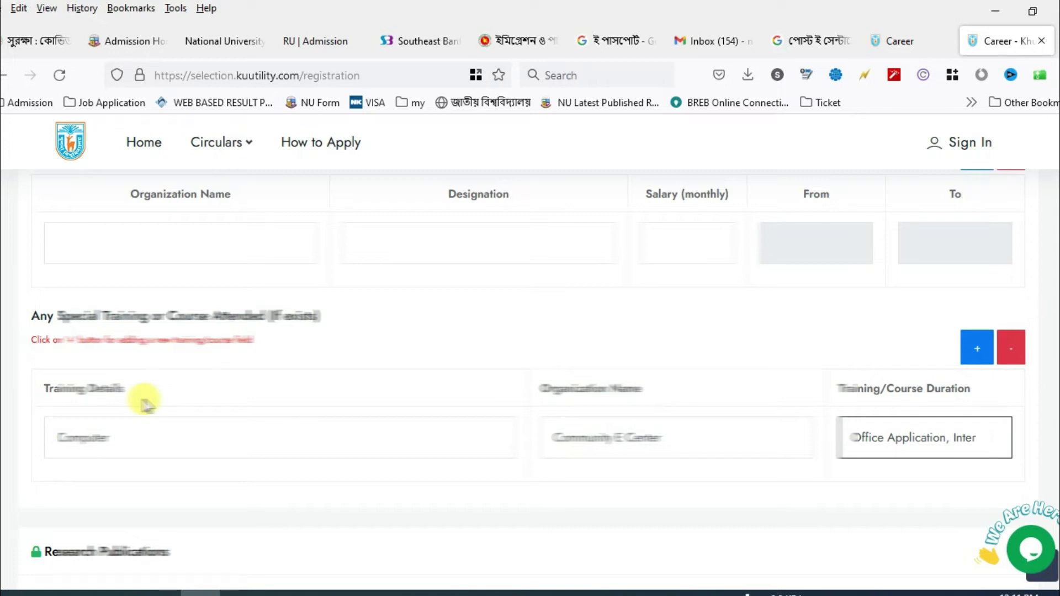
{"action": "type", "text": "Email"}
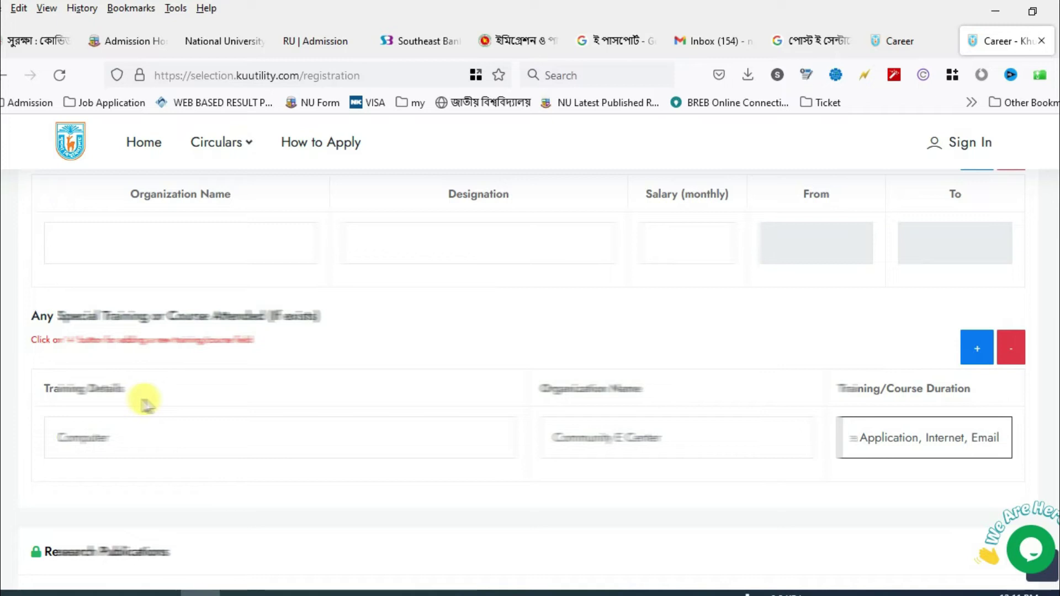
{"action": "left_click", "coordinate": [170, 431]}
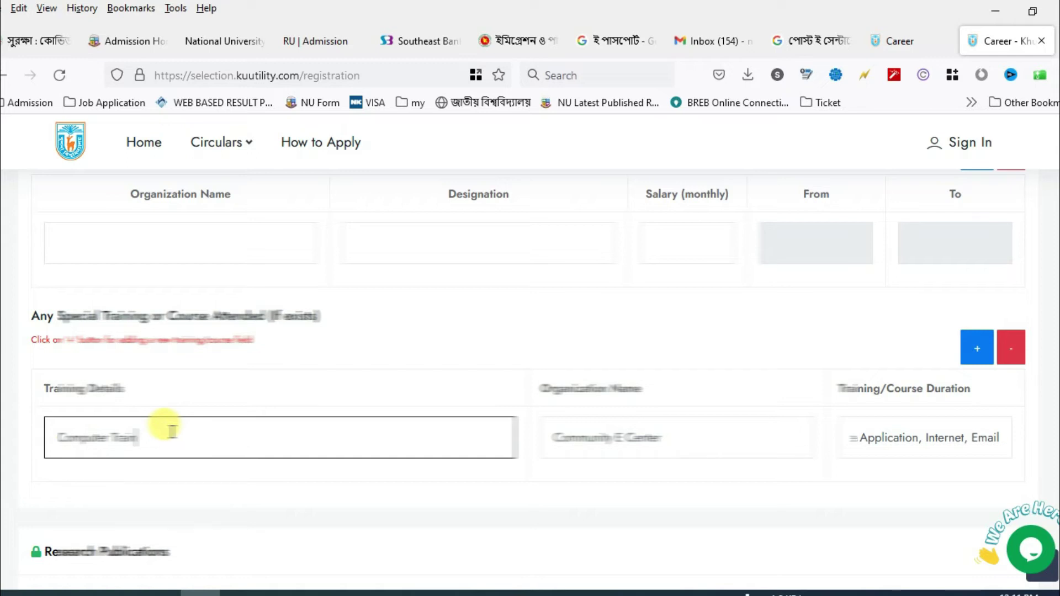
- Fill Reference 1 and Reference 2 with each referee's name, teaching post, school and phone number
{"action": "scroll", "coordinate": [315, 383], "scroll_direction": "down", "scroll_amount": 5}
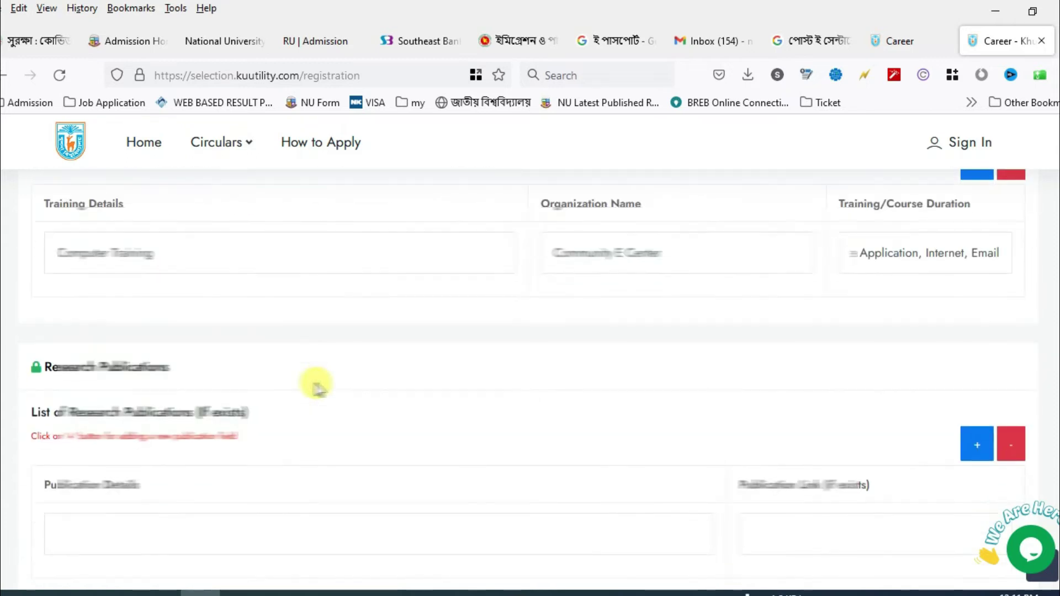
{"action": "scroll", "coordinate": [167, 364], "scroll_direction": "down", "scroll_amount": 11}
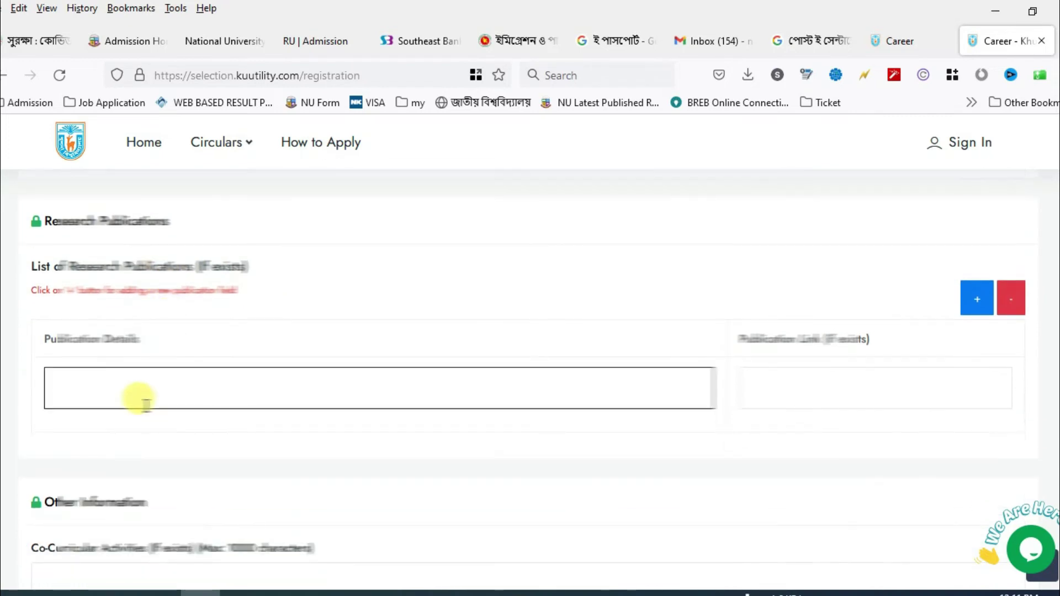
{"action": "left_click", "coordinate": [163, 414]}
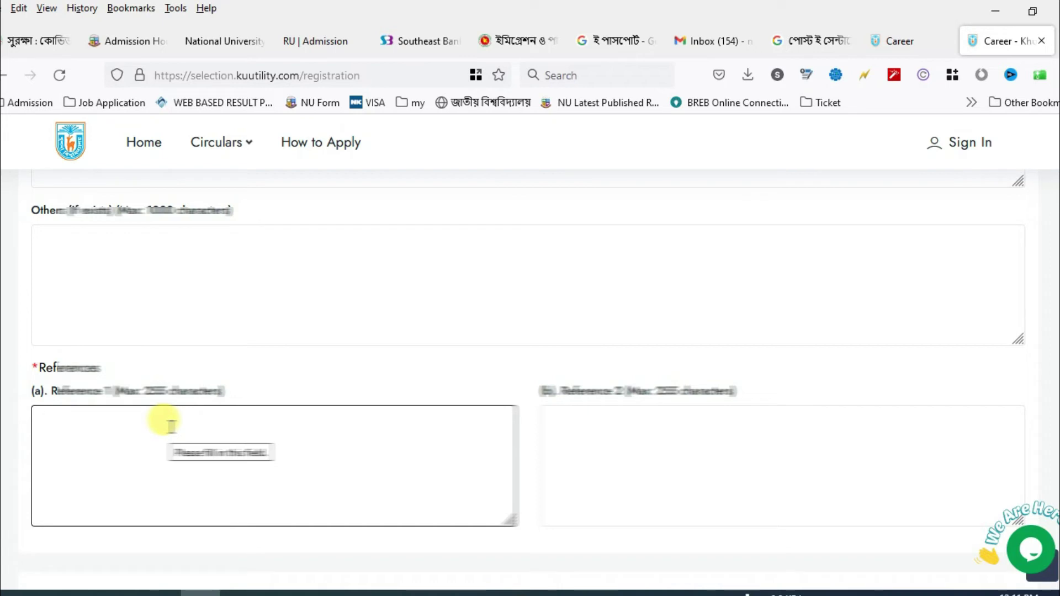
{"action": "scroll", "coordinate": [170, 426], "scroll_direction": "up", "scroll_amount": 5}
{"action": "left_click", "coordinate": [204, 360]}
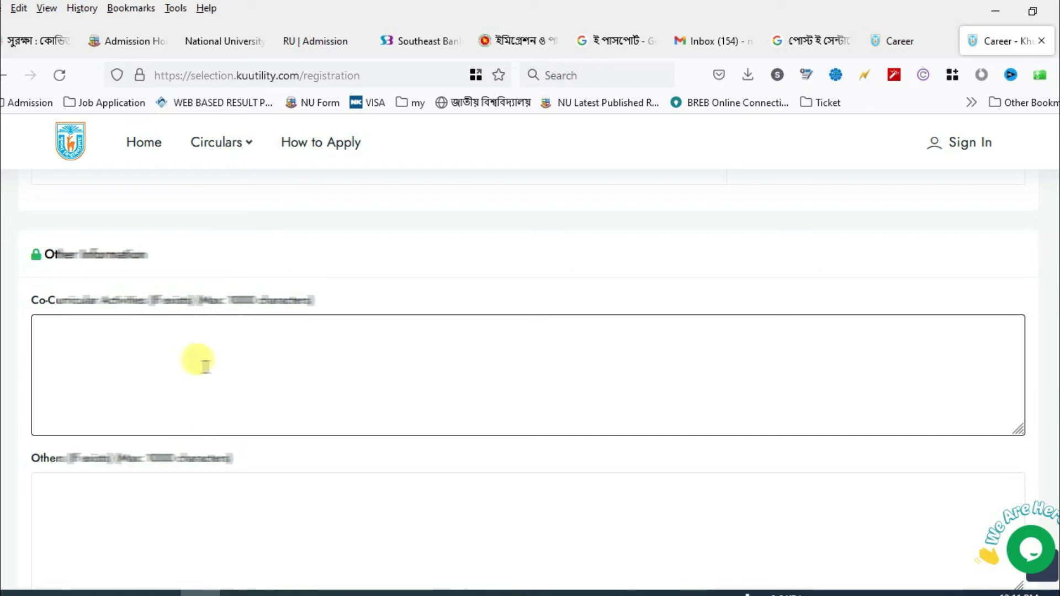
{"action": "scroll", "coordinate": [173, 395], "scroll_direction": "down", "scroll_amount": 5}
{"action": "left_click", "coordinate": [160, 427]}
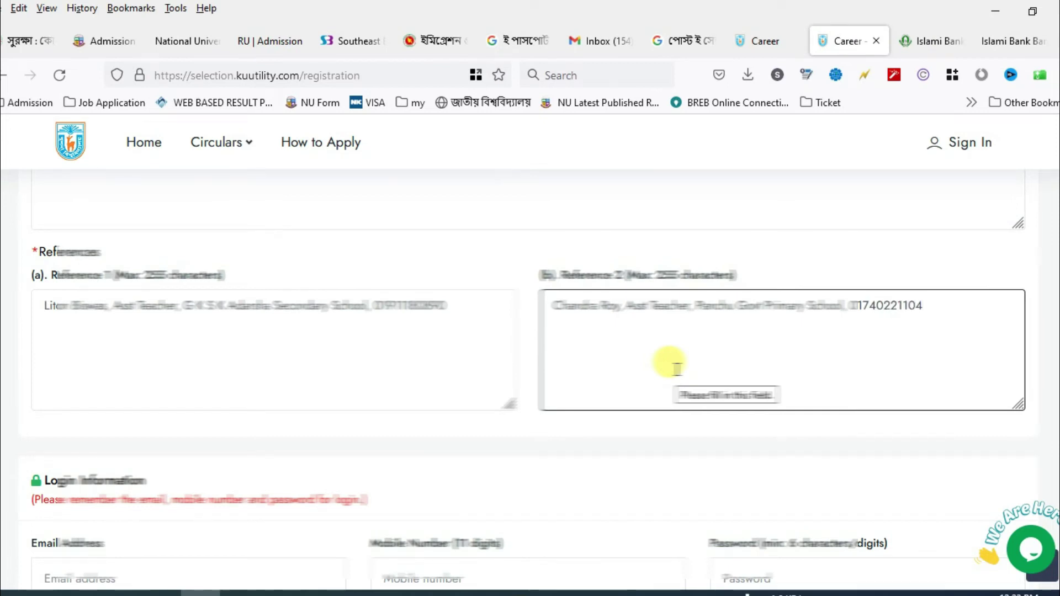
- Enter the login mobile number and account password, then submit the registration form
{"action": "scroll", "coordinate": [675, 368], "scroll_direction": "down", "scroll_amount": 3}
{"action": "left_click", "coordinate": [492, 412]}
{"action": "type", "text": "017"}
{"action": "key", "text": "BackSpace"}
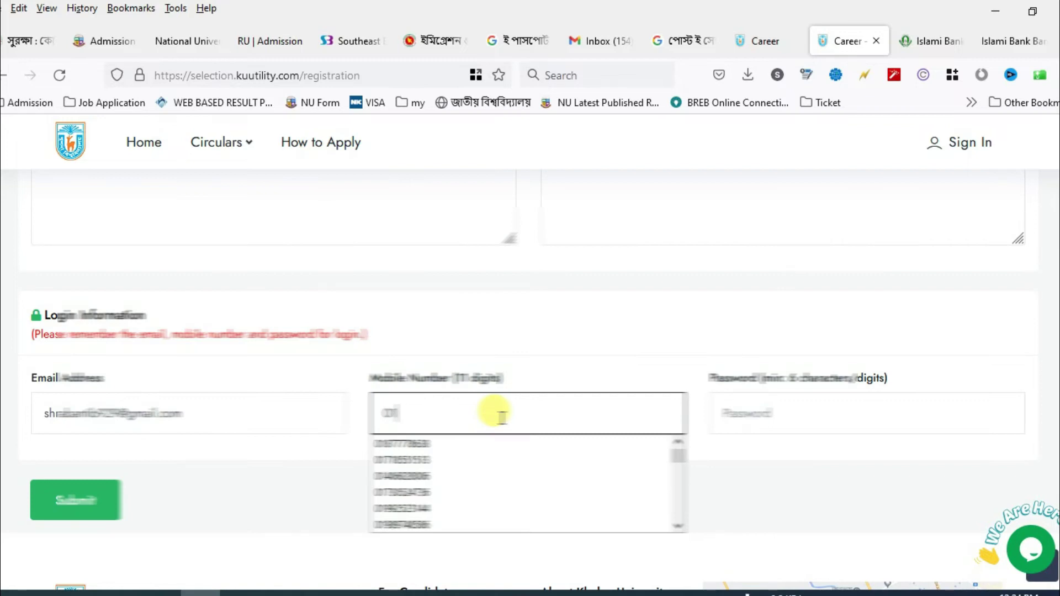
{"action": "type", "text": "402"}
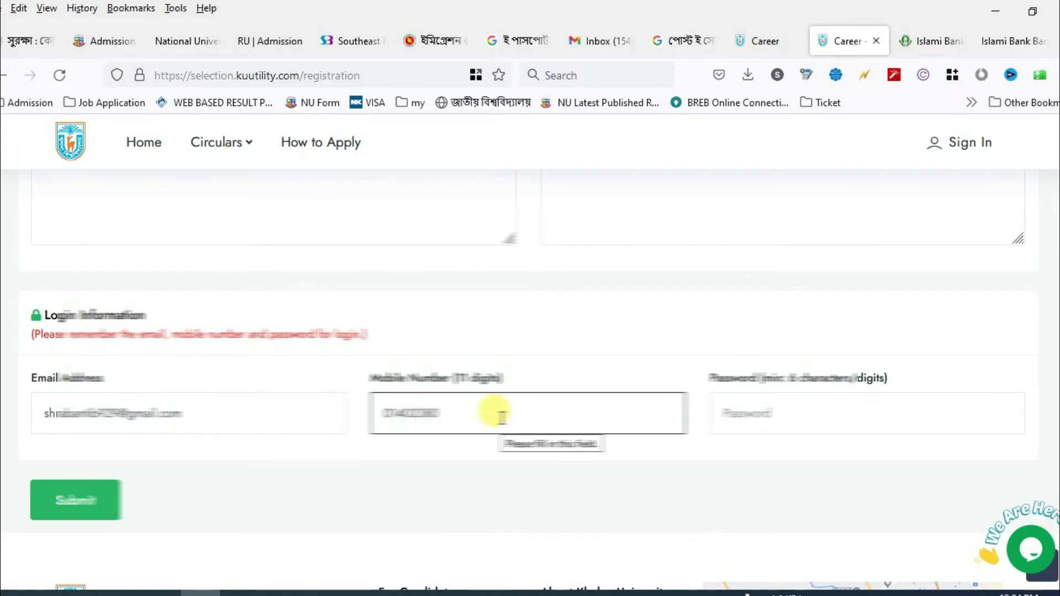
{"action": "left_click", "coordinate": [803, 418]}
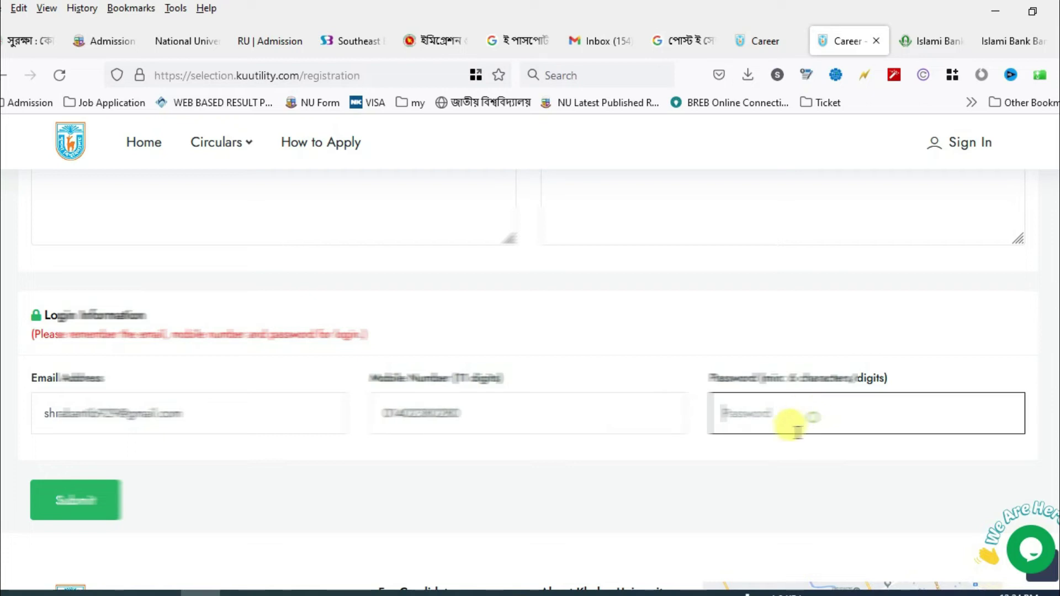
{"action": "scroll", "coordinate": [792, 478], "scroll_direction": "up", "scroll_amount": 2}
{"action": "type", "text": "••••••••••"}
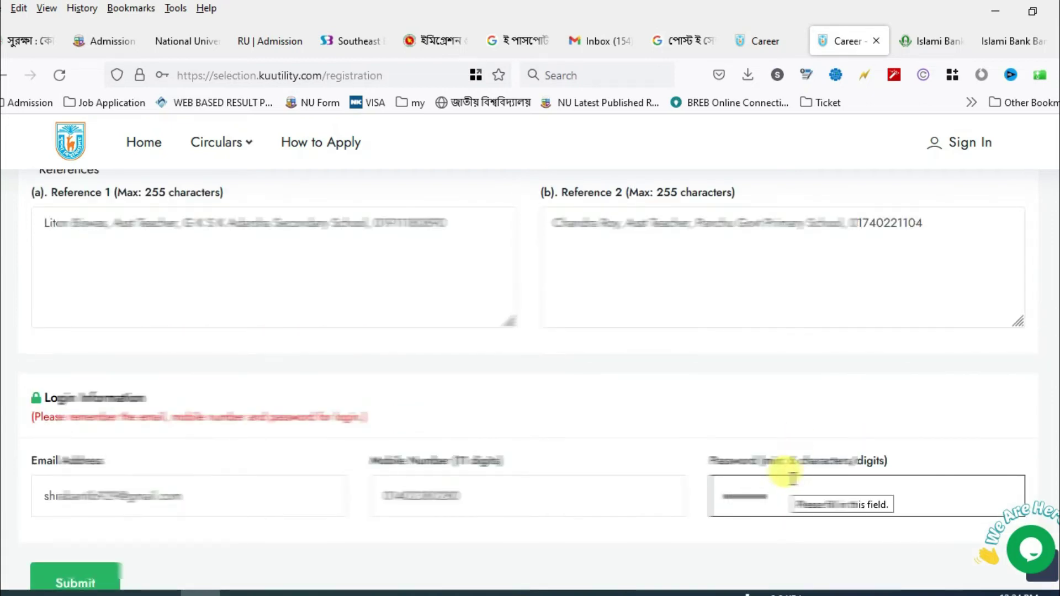
{"action": "left_click", "coordinate": [90, 584]}
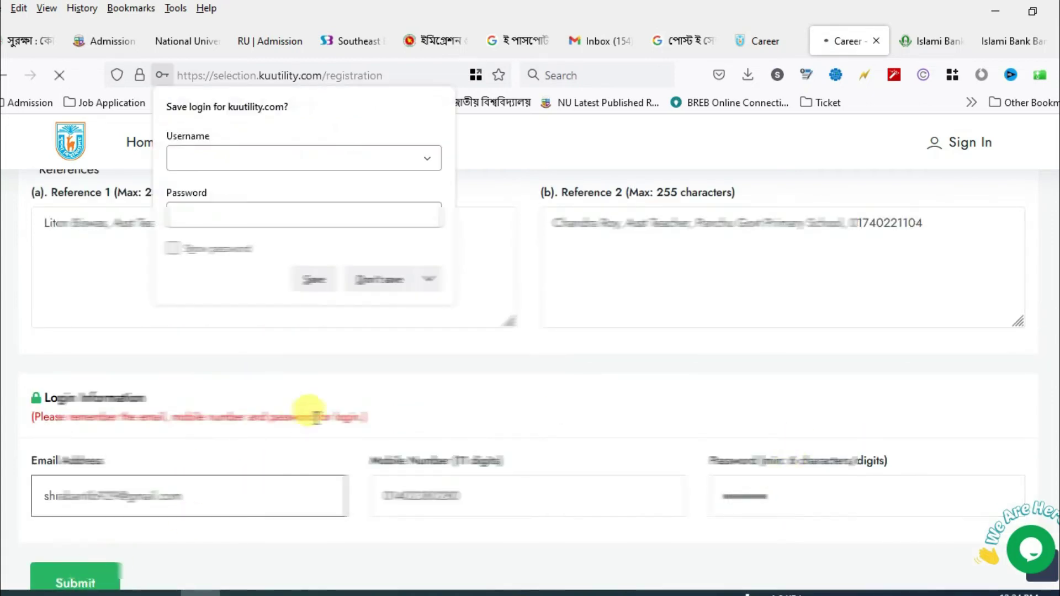
- Save the login in Firefox and sign in with the mobile number instead of the email
{"action": "left_click", "coordinate": [312, 282]}
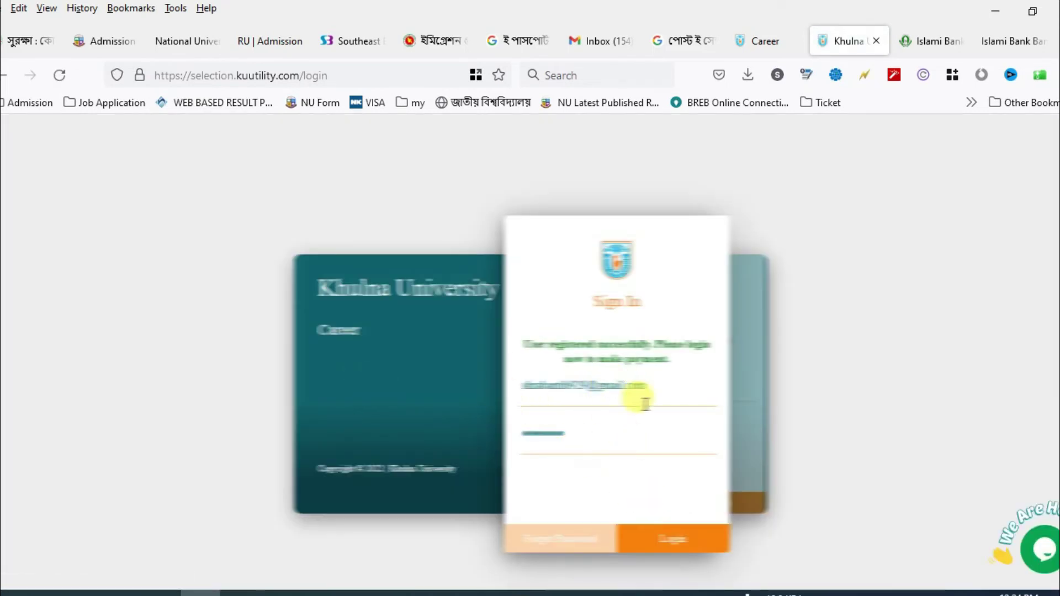
{"action": "left_click", "coordinate": [675, 545]}
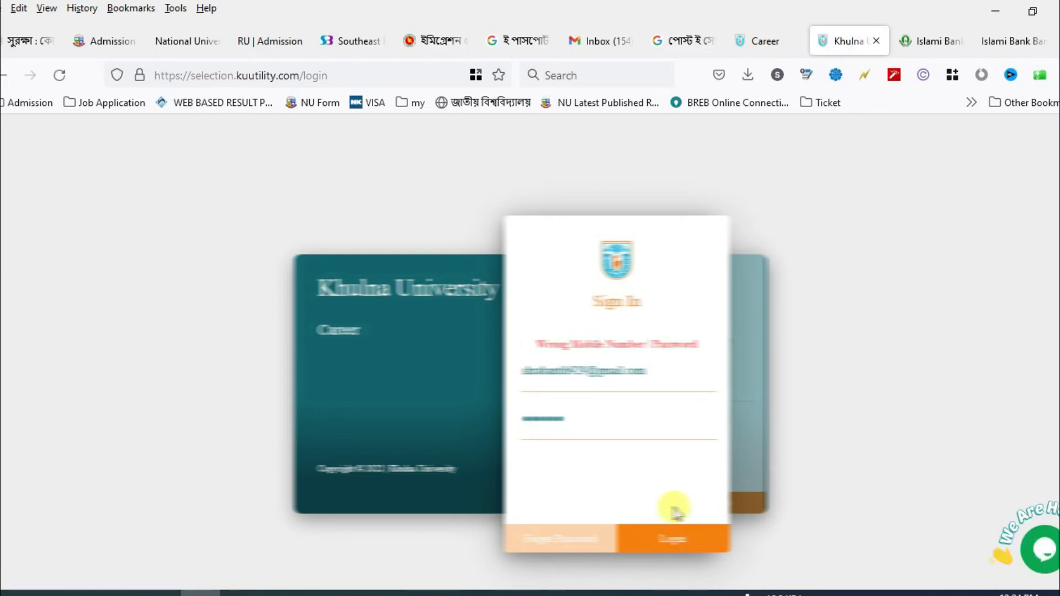
{"action": "left_click_drag", "start_coordinate": [658, 369], "coordinate": [366, 379]}
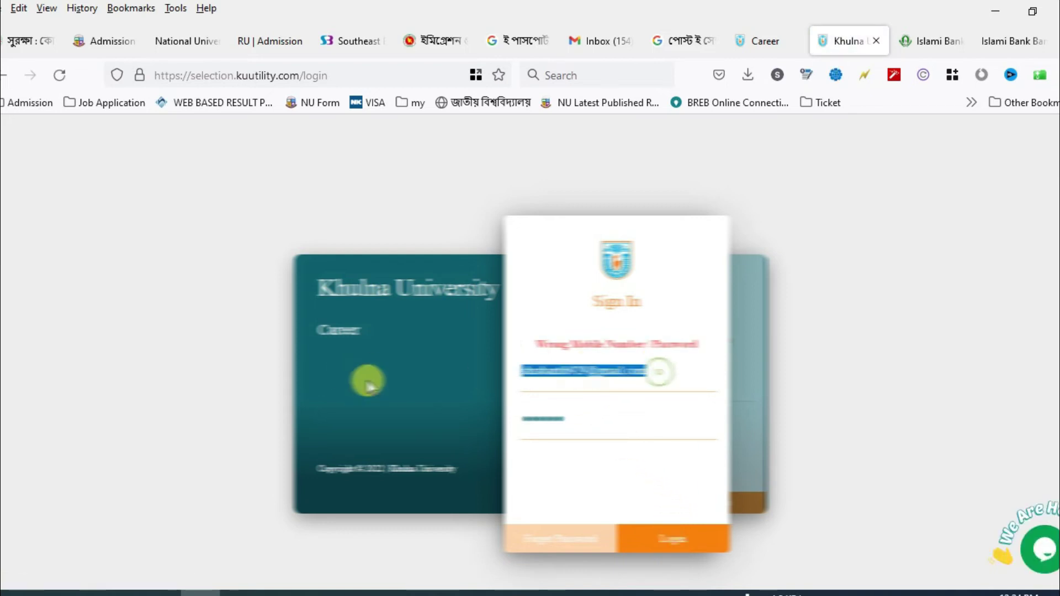
{"action": "key", "text": "BackSpace"}
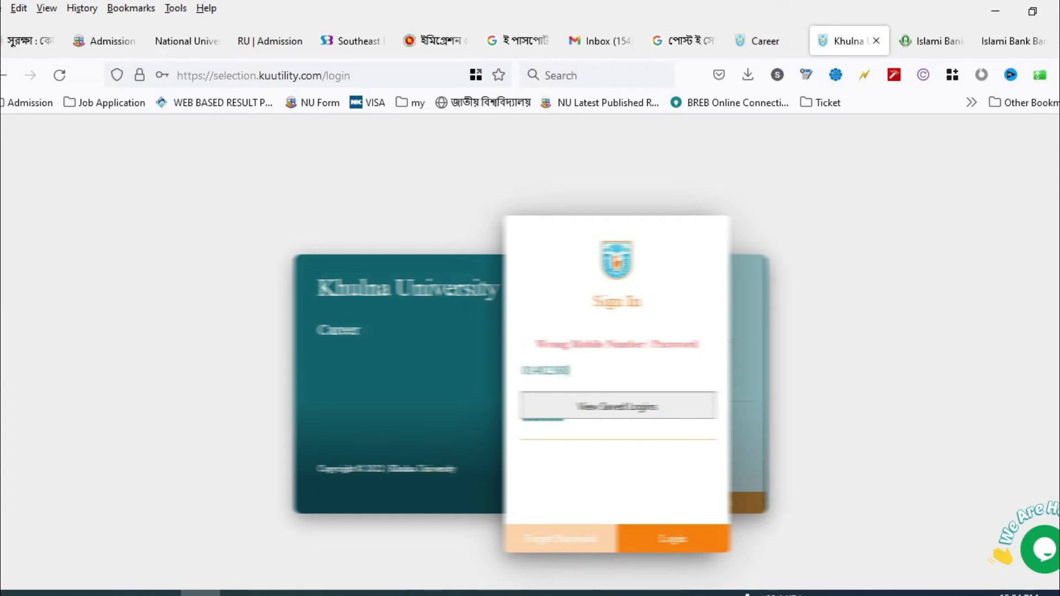
{"action": "left_click", "coordinate": [667, 539]}
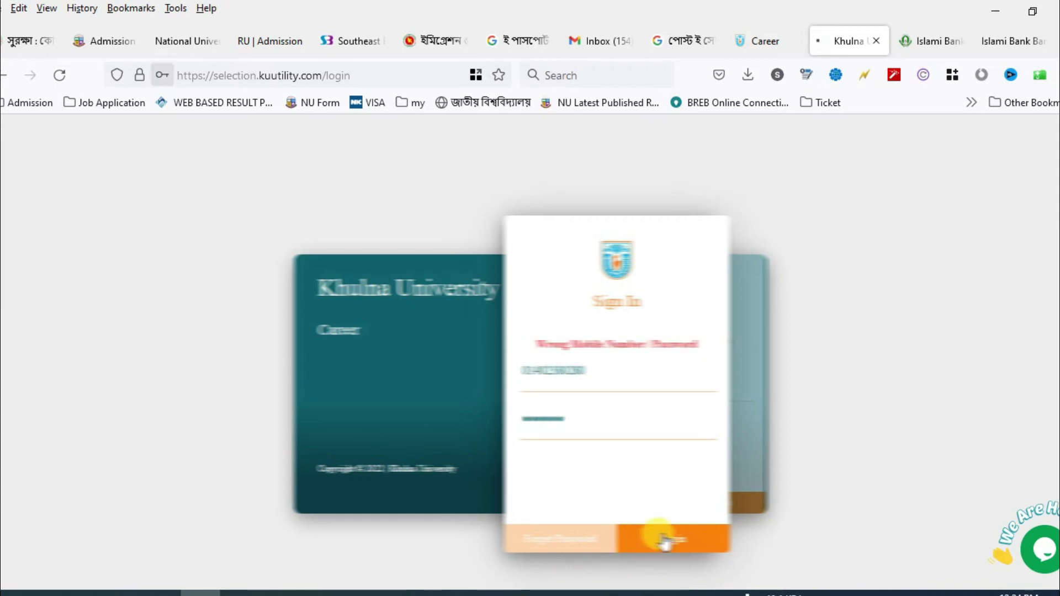
{"action": "left_click", "coordinate": [316, 251]}
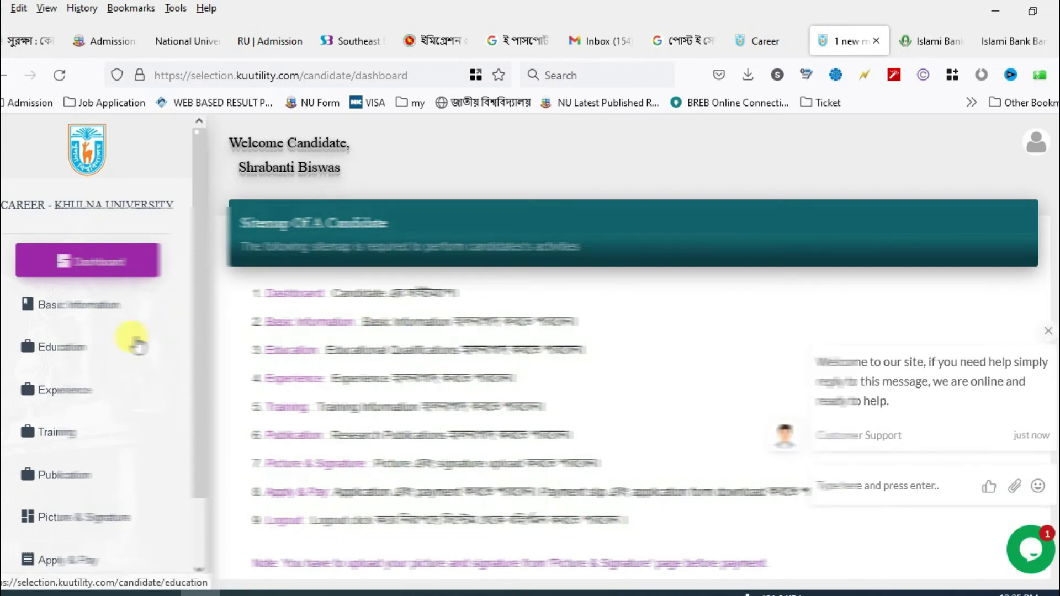
- Dismiss the chat message and navigate via Basic Information and Apply & Pay to Picture & Signature
{"action": "left_click", "coordinate": [1047, 332]}
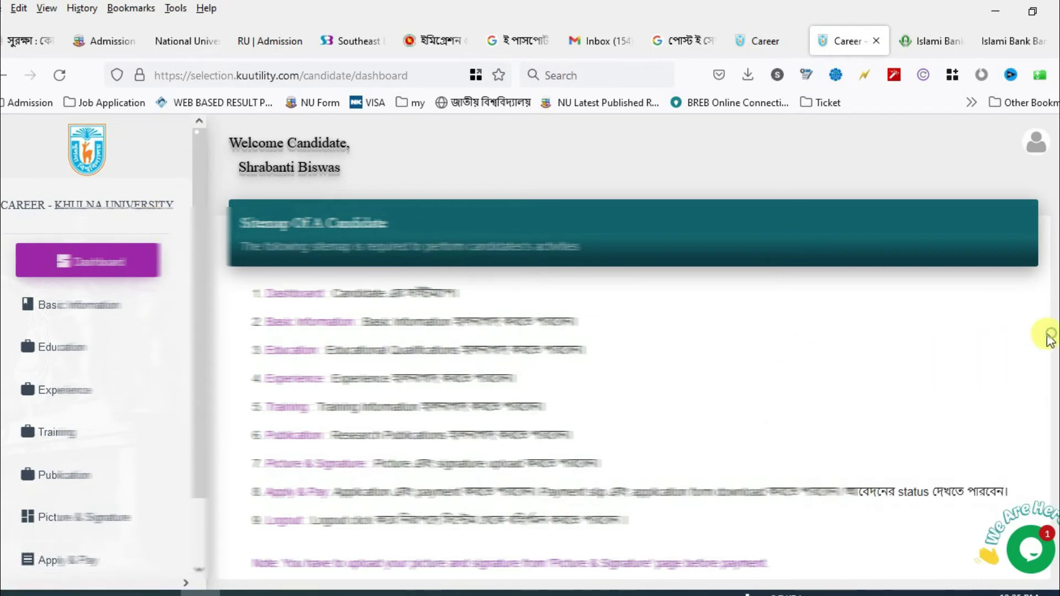
{"action": "left_click", "coordinate": [91, 303]}
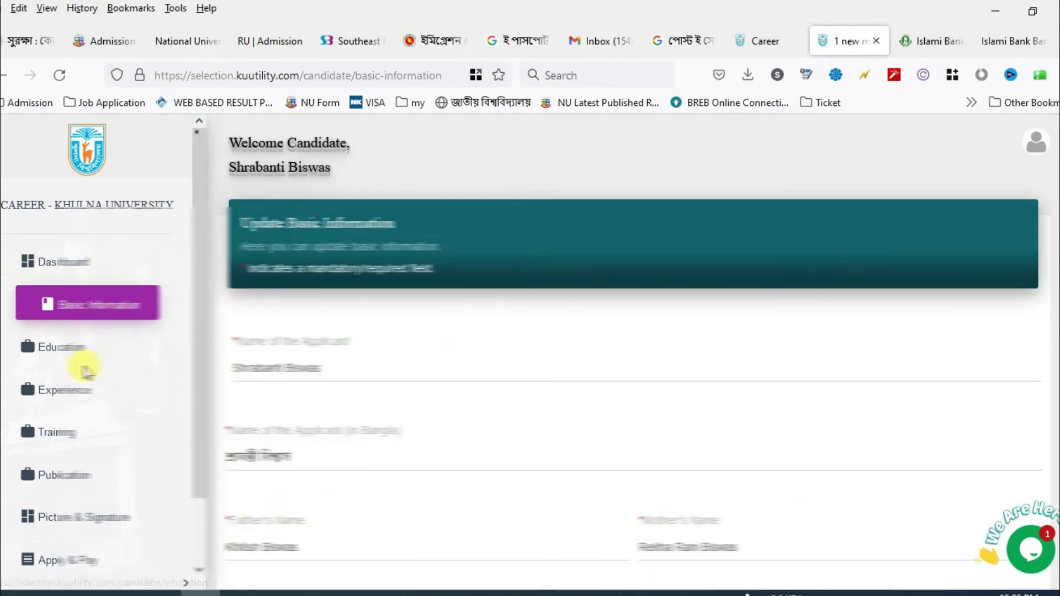
{"action": "scroll", "coordinate": [72, 409], "scroll_direction": "down", "scroll_amount": 2}
{"action": "left_click", "coordinate": [77, 488]}
{"action": "scroll", "coordinate": [408, 386], "scroll_direction": "down", "scroll_amount": 3}
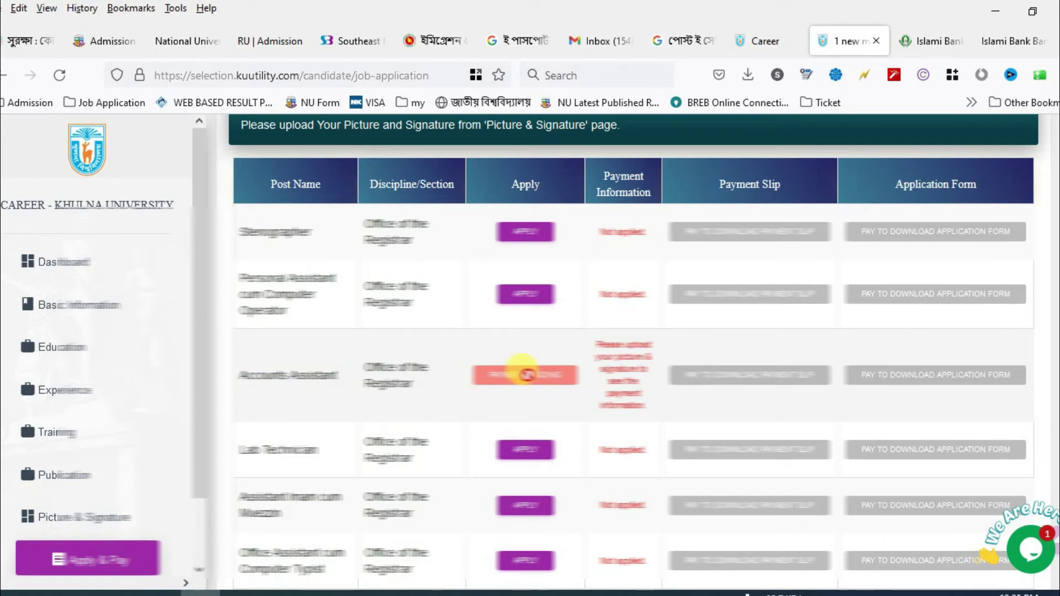
{"action": "left_click", "coordinate": [66, 515]}
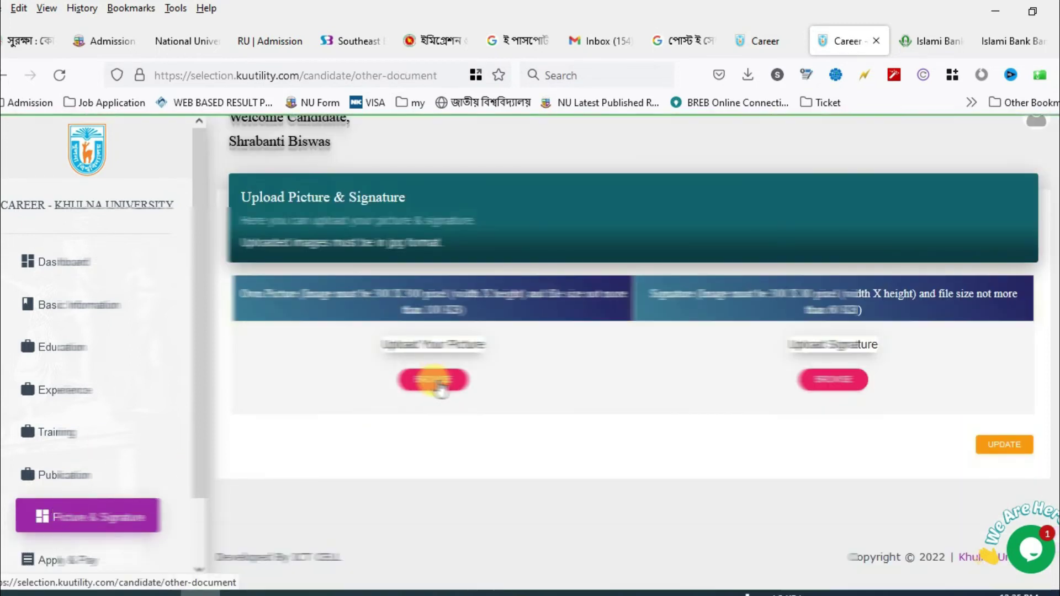
- Choose the applicant's photo from the E: drive's Other\Application folder as the picture
{"action": "left_click", "coordinate": [439, 384]}
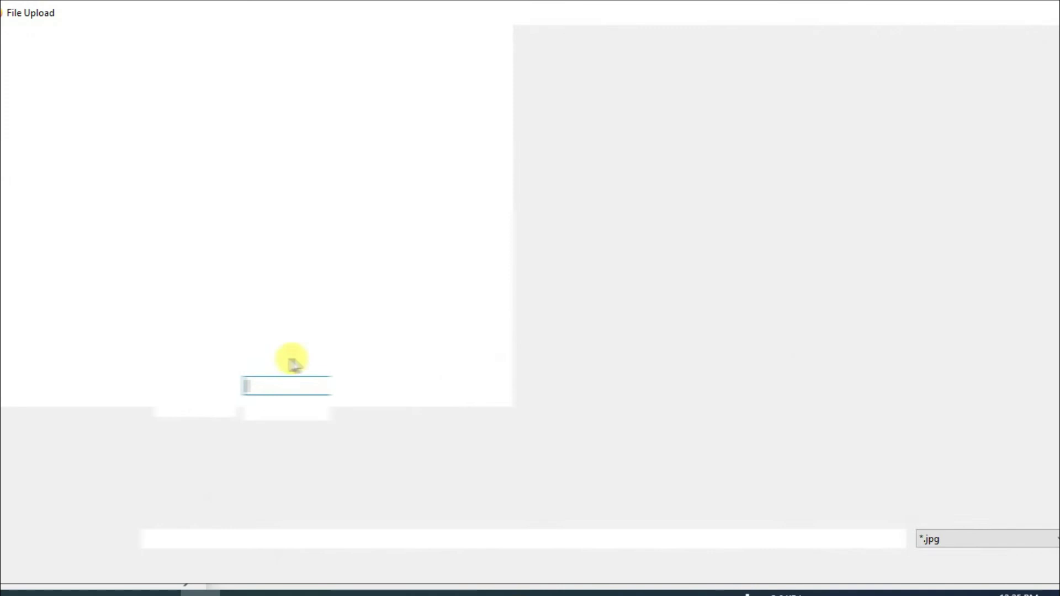
{"action": "left_click", "coordinate": [44, 509]}
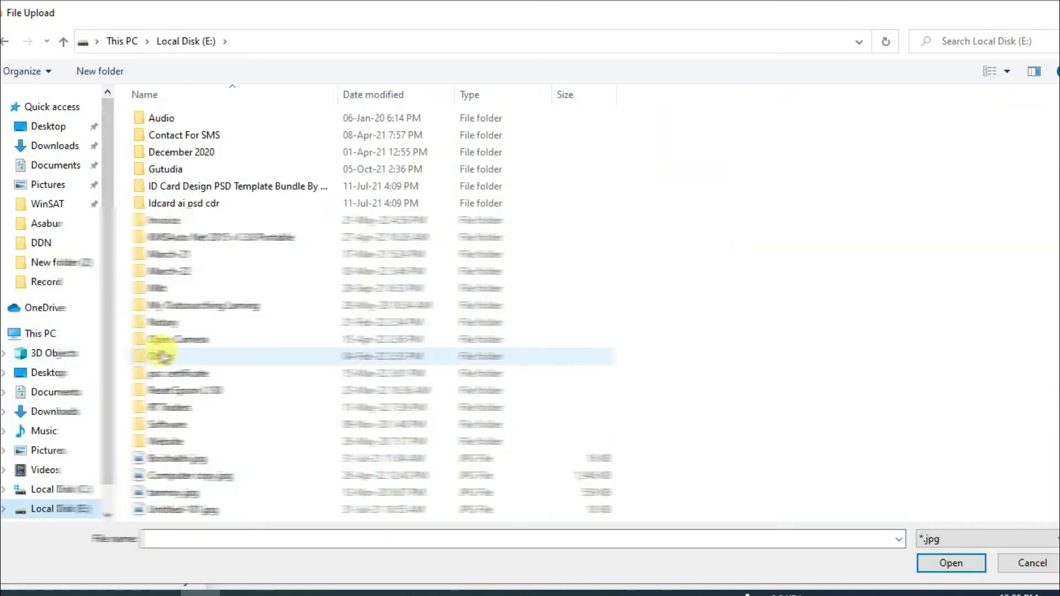
{"action": "double_click", "coordinate": [163, 356]}
{"action": "left_click", "coordinate": [185, 358]}
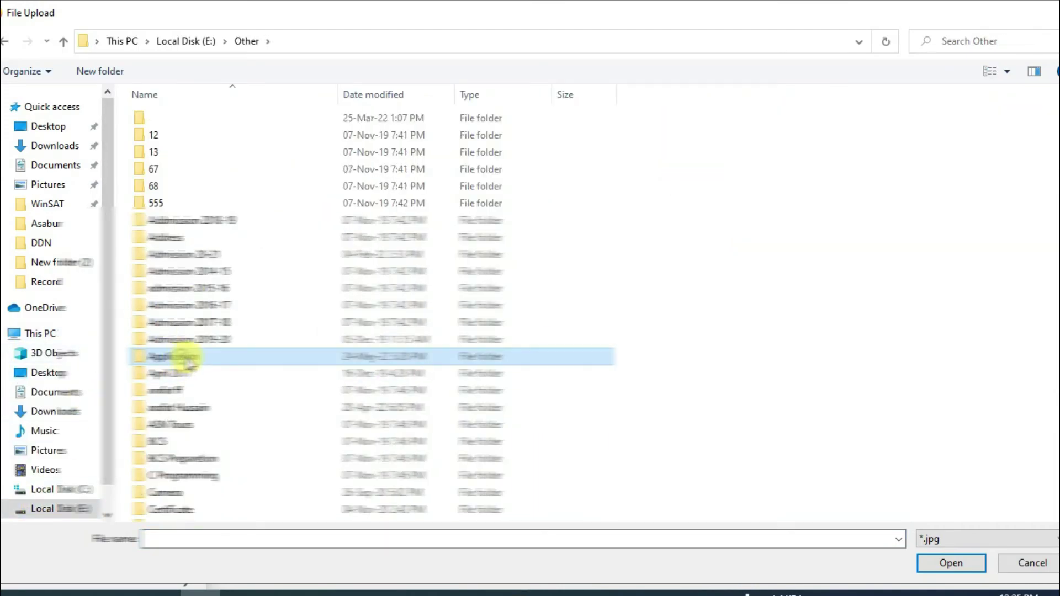
{"action": "double_click", "coordinate": [188, 357]}
{"action": "type", "text": "shr"}
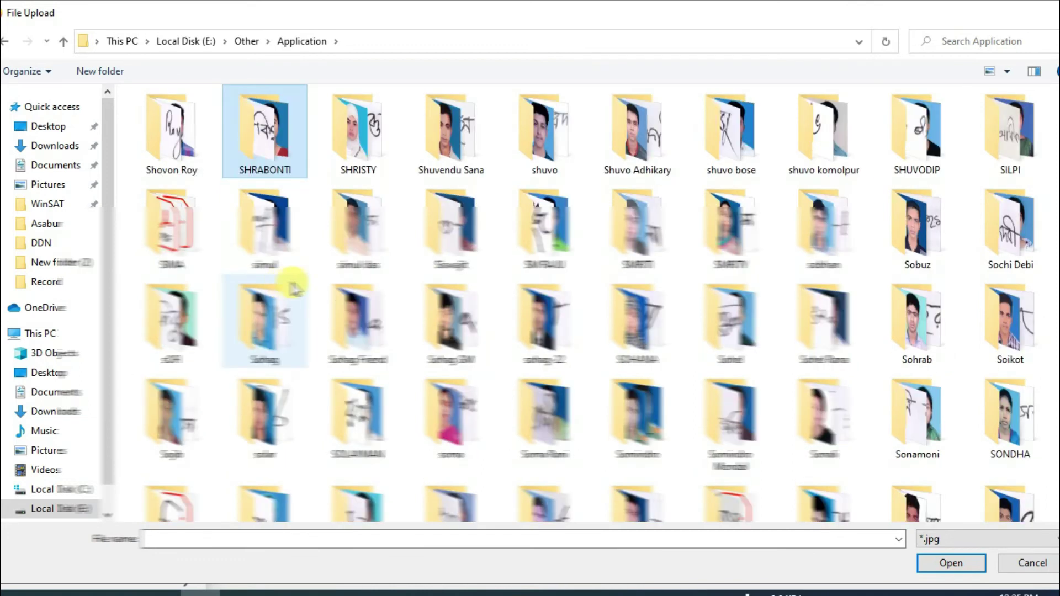
{"action": "double_click", "coordinate": [274, 142]}
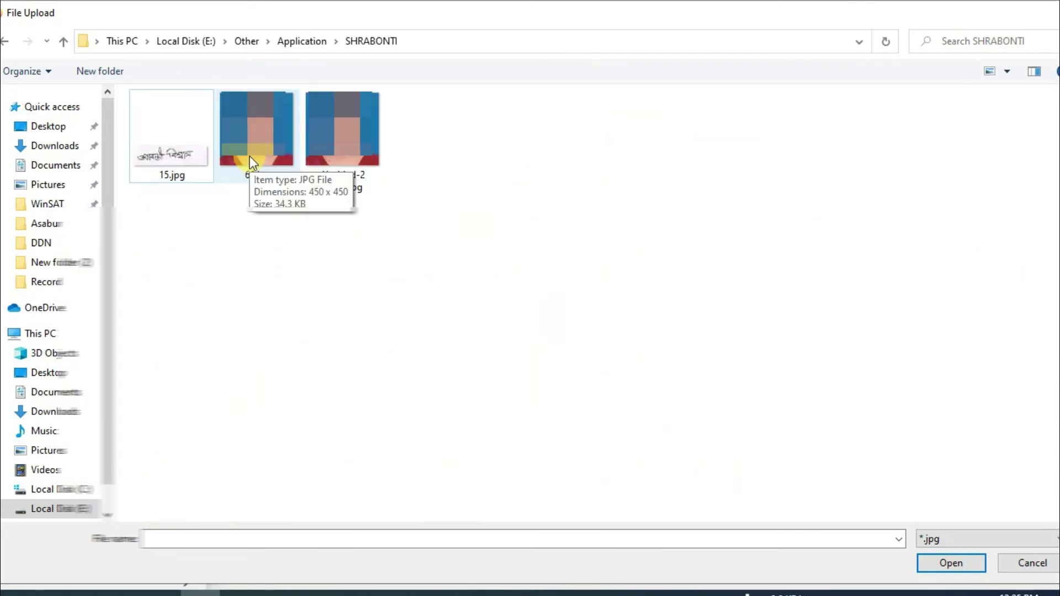
{"action": "double_click", "coordinate": [354, 145]}
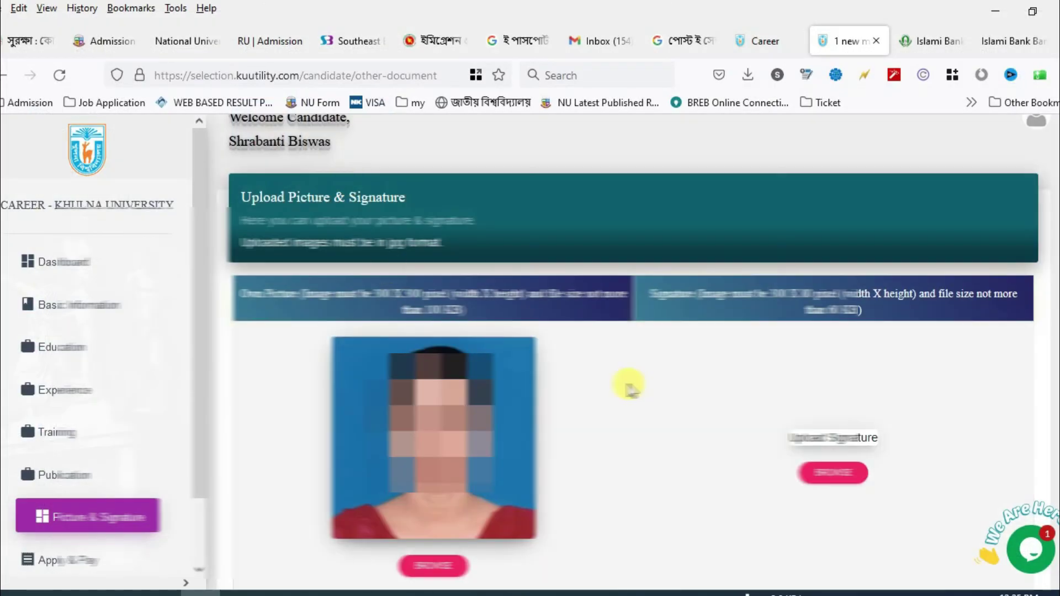
- Choose signature image 15.jpg and save both uploads with UPDATE
{"action": "left_click", "coordinate": [833, 472]}
{"action": "double_click", "coordinate": [172, 162]}
{"action": "scroll", "coordinate": [994, 441], "scroll_direction": "down", "scroll_amount": 3}
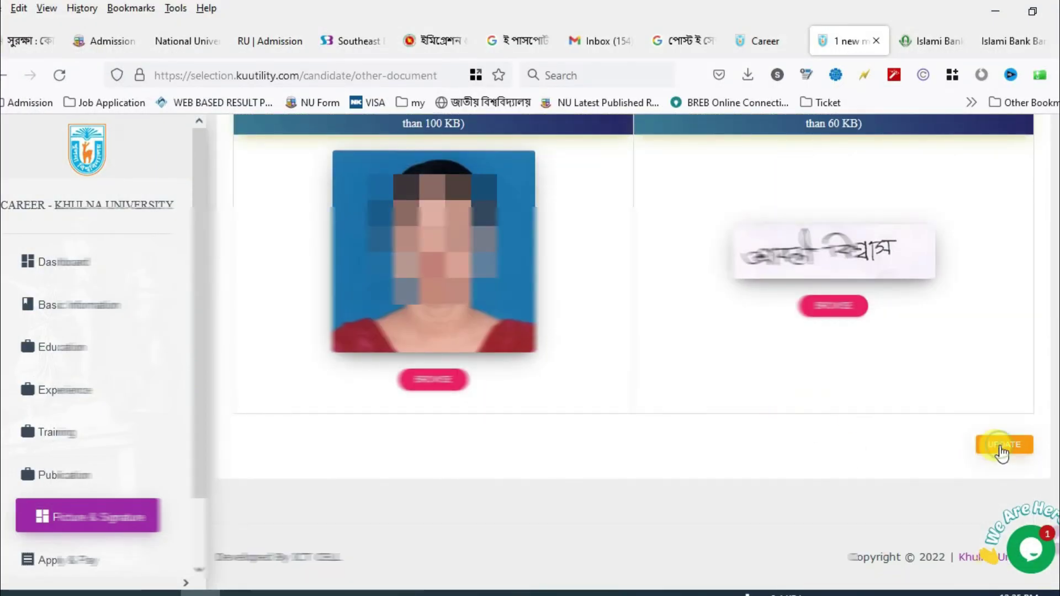
{"action": "left_click", "coordinate": [1002, 450]}
{"action": "left_click", "coordinate": [527, 406]}
- Open the Apply & Pay page listing Accounts Assistant as payment pending
{"action": "scroll", "coordinate": [82, 511], "scroll_direction": "down", "scroll_amount": 2}
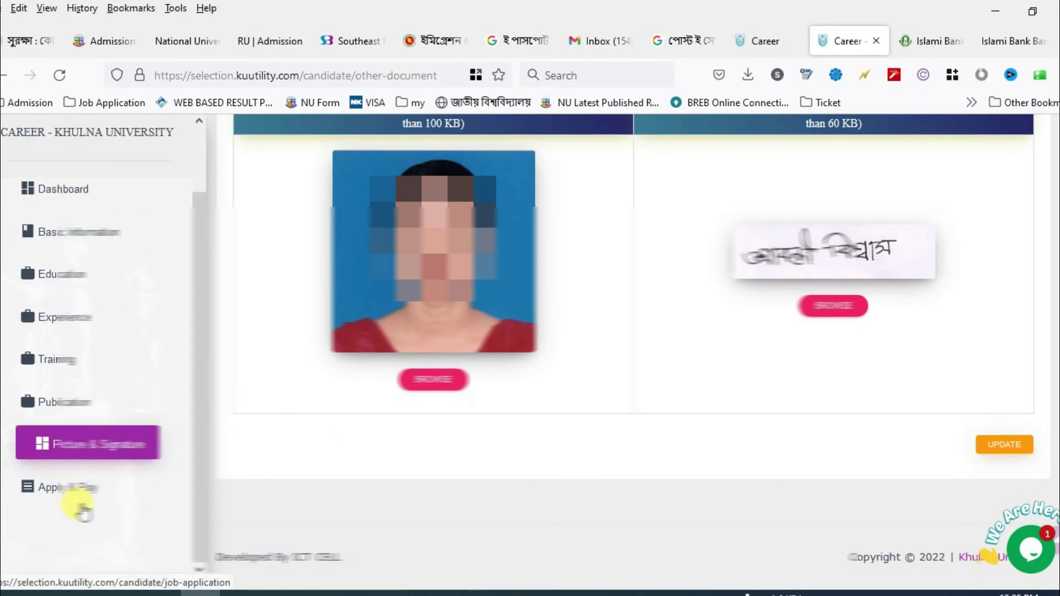
{"action": "left_click", "coordinate": [82, 509]}
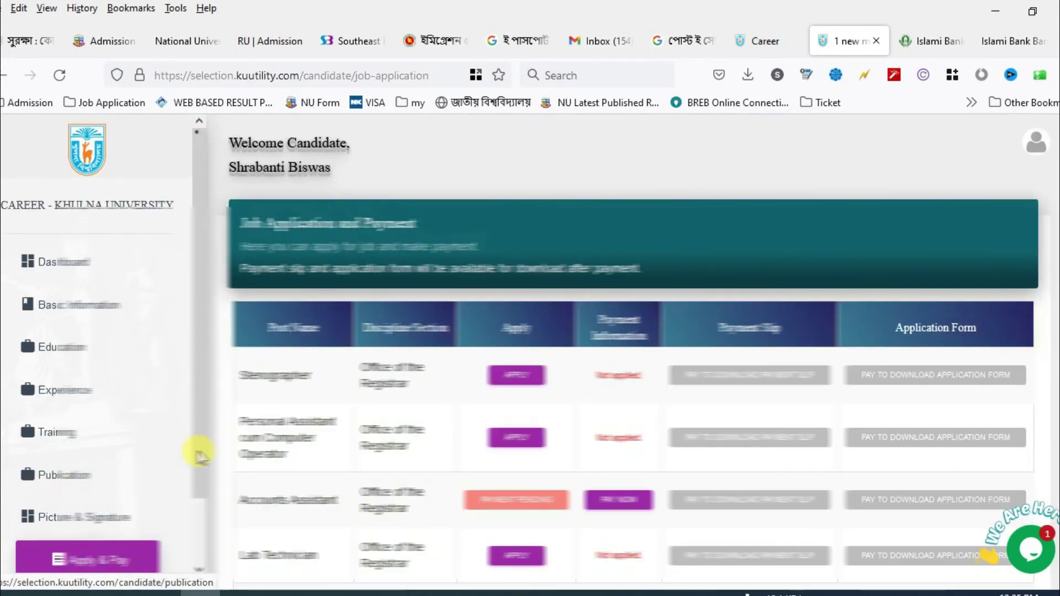
{"action": "scroll", "coordinate": [525, 421], "scroll_direction": "down", "scroll_amount": 2}
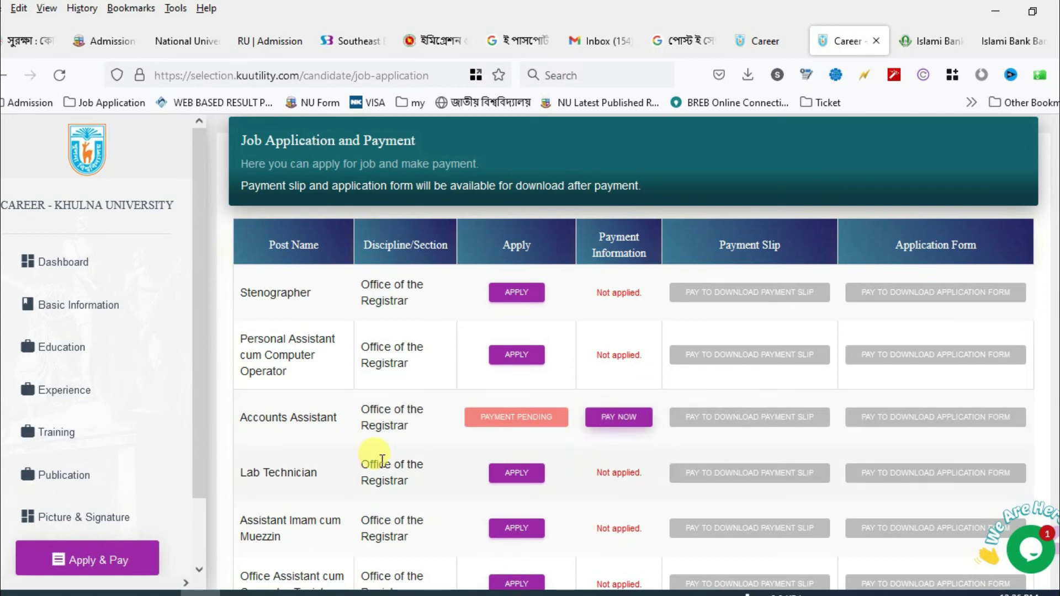
{"action": "scroll", "coordinate": [374, 461], "scroll_direction": "down", "scroll_amount": 15}
- Start paying for Accounts Assistant and select biller 3178, KU 3178 Job Application, in Rocket
{"action": "scroll", "coordinate": [437, 443], "scroll_direction": "up", "scroll_amount": 15}
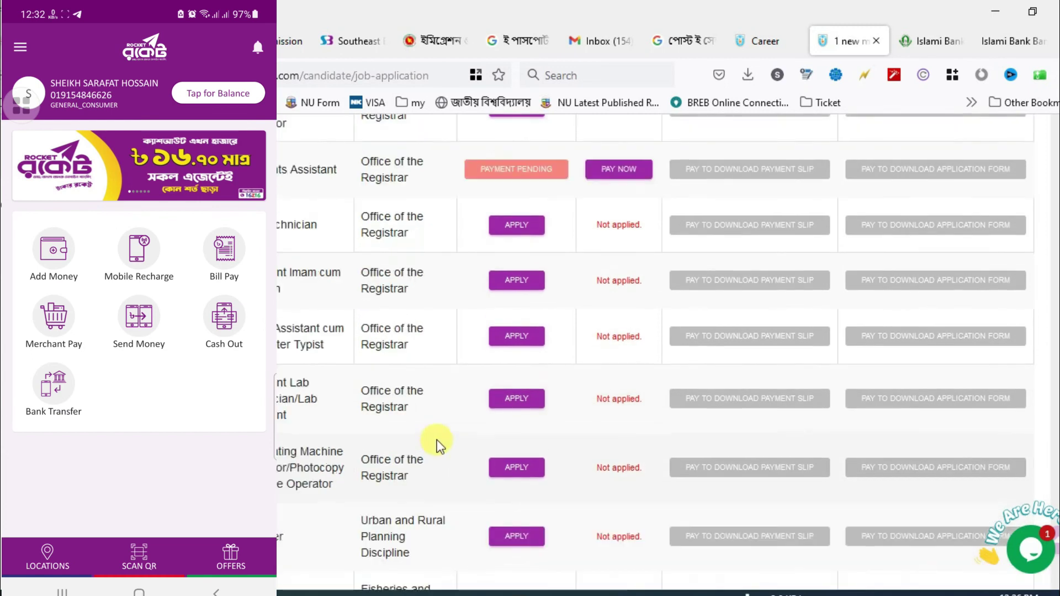
{"action": "left_click", "coordinate": [627, 499]}
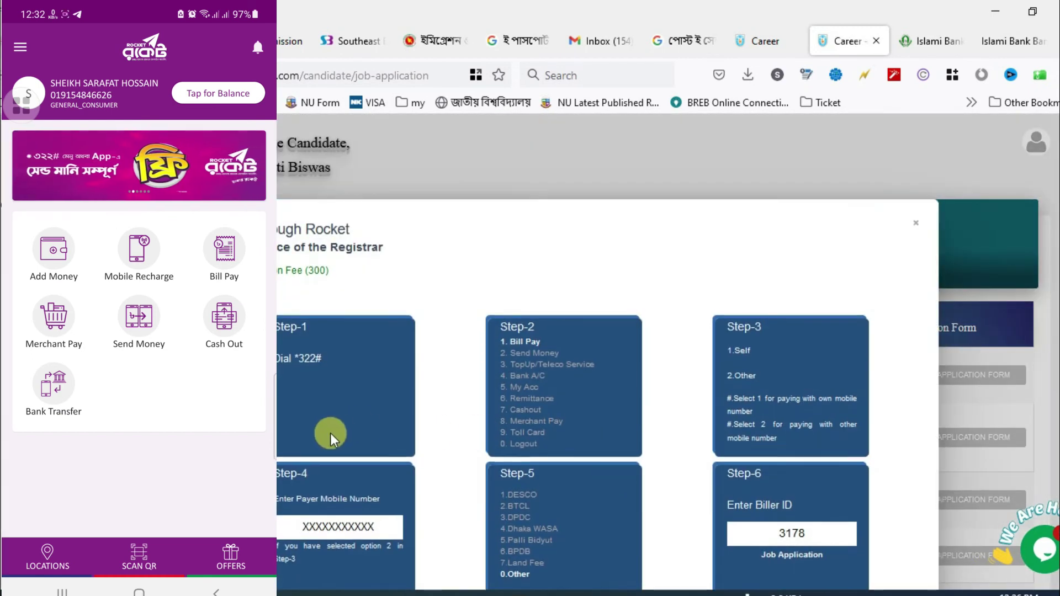
{"action": "scroll", "coordinate": [331, 433], "scroll_direction": "down", "scroll_amount": 4}
{"action": "scroll", "coordinate": [408, 427], "scroll_direction": "down", "scroll_amount": 5}
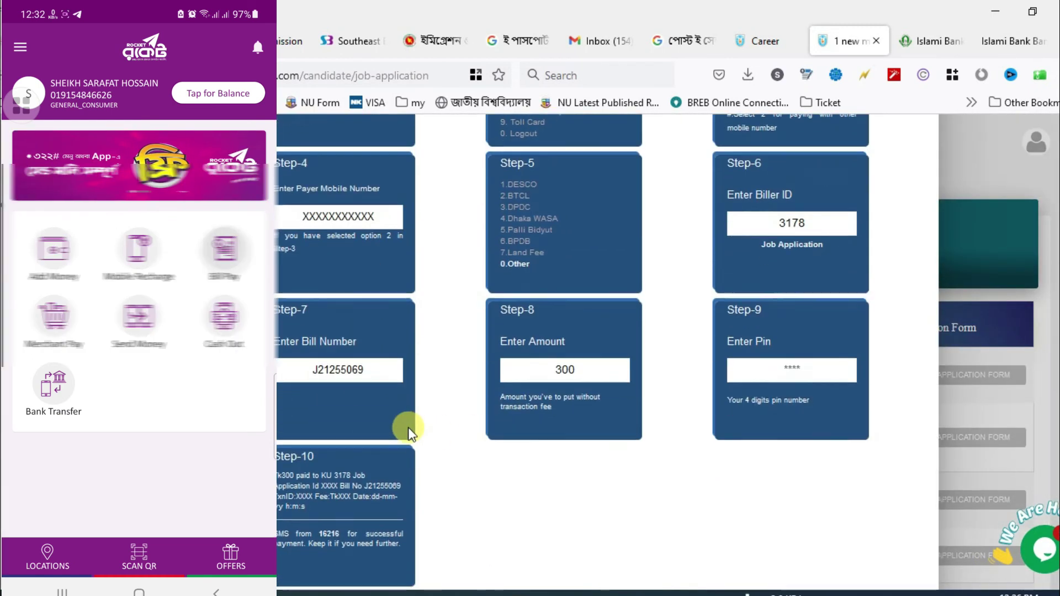
{"action": "scroll", "coordinate": [409, 421], "scroll_direction": "up", "scroll_amount": 8}
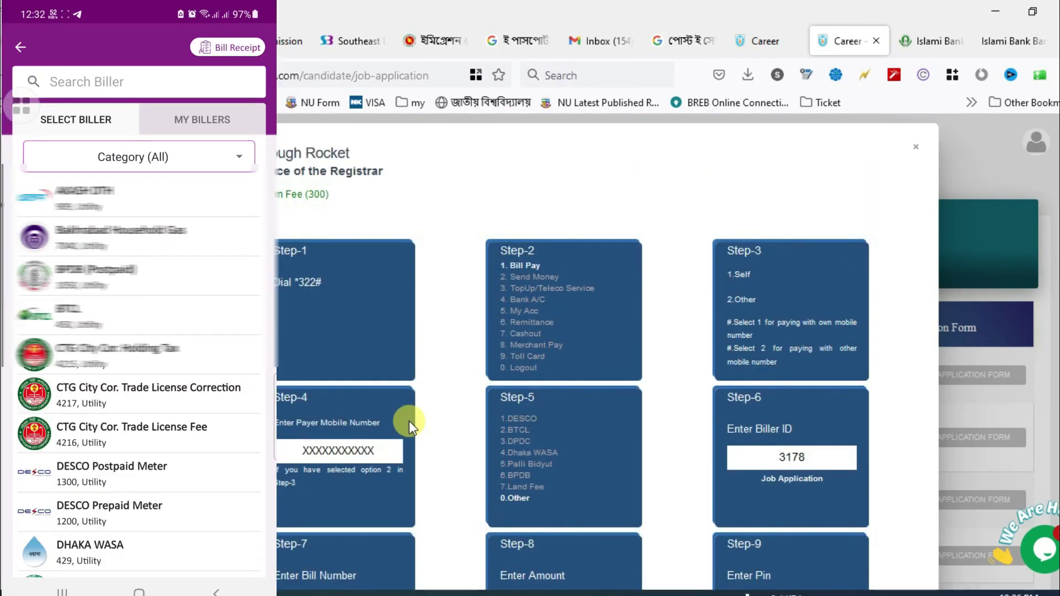
{"action": "scroll", "coordinate": [409, 422], "scroll_direction": "down", "scroll_amount": 1}
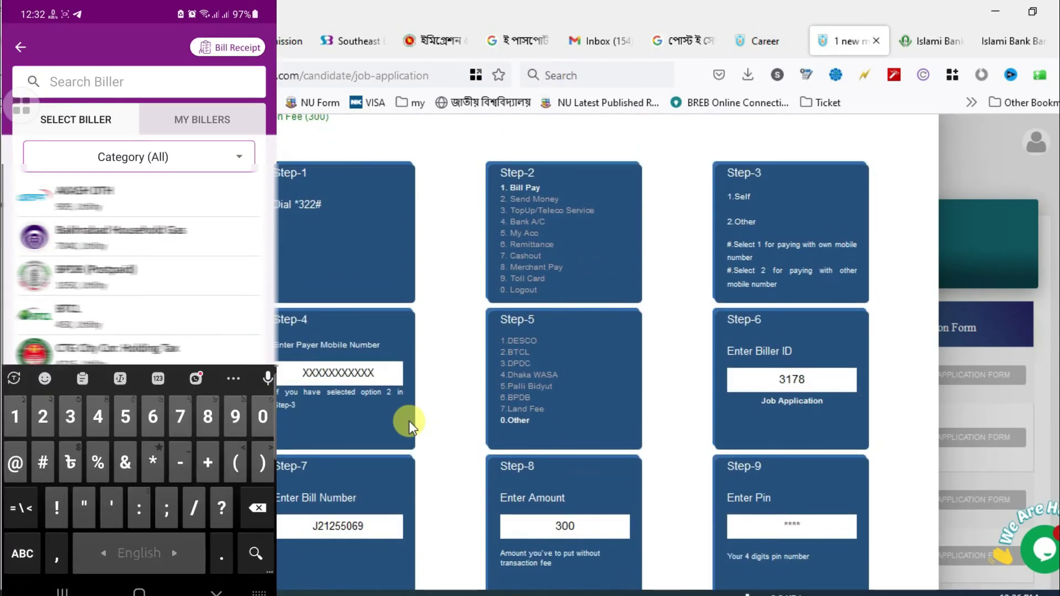
{"action": "type", "text": "31"}
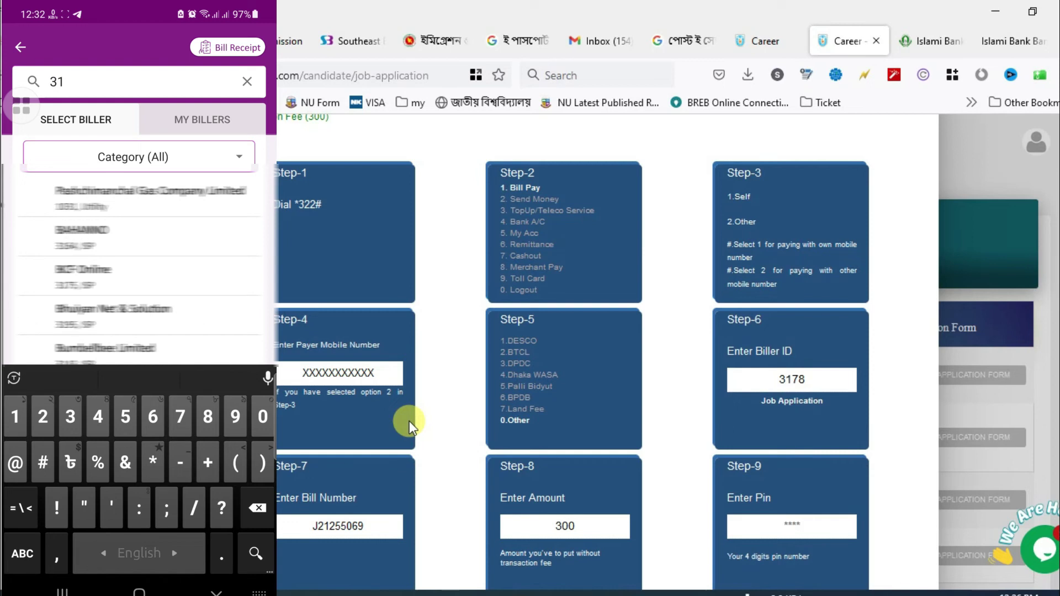
{"action": "type", "text": "78"}
{"action": "left_click", "coordinate": [111, 192]}
- Enter the application's bill number in Rocket's Bill Number field
{"action": "left_click", "coordinate": [138, 249]}
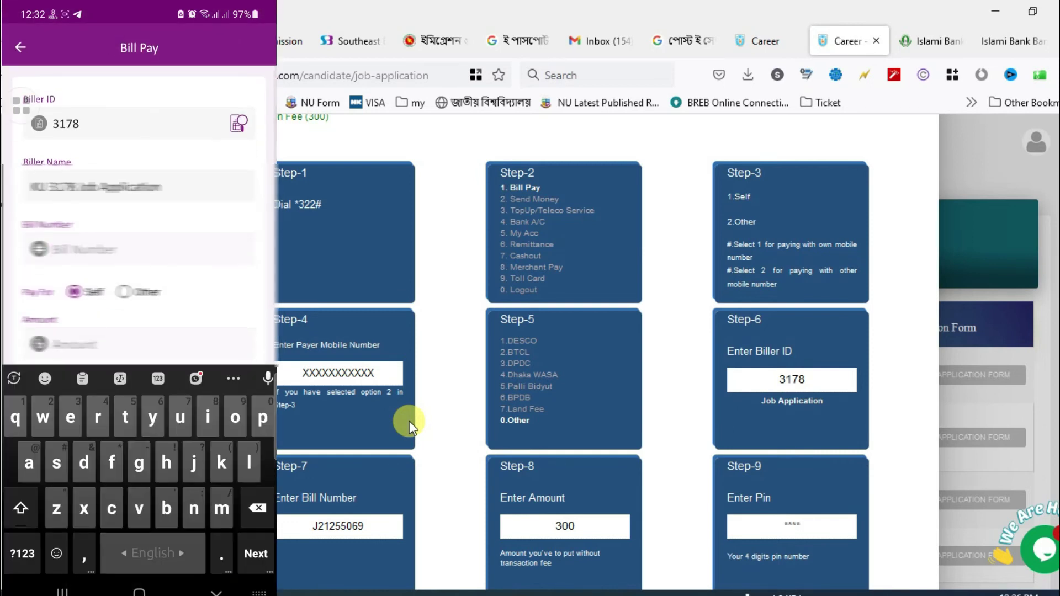
{"action": "left_click", "coordinate": [22, 553]}
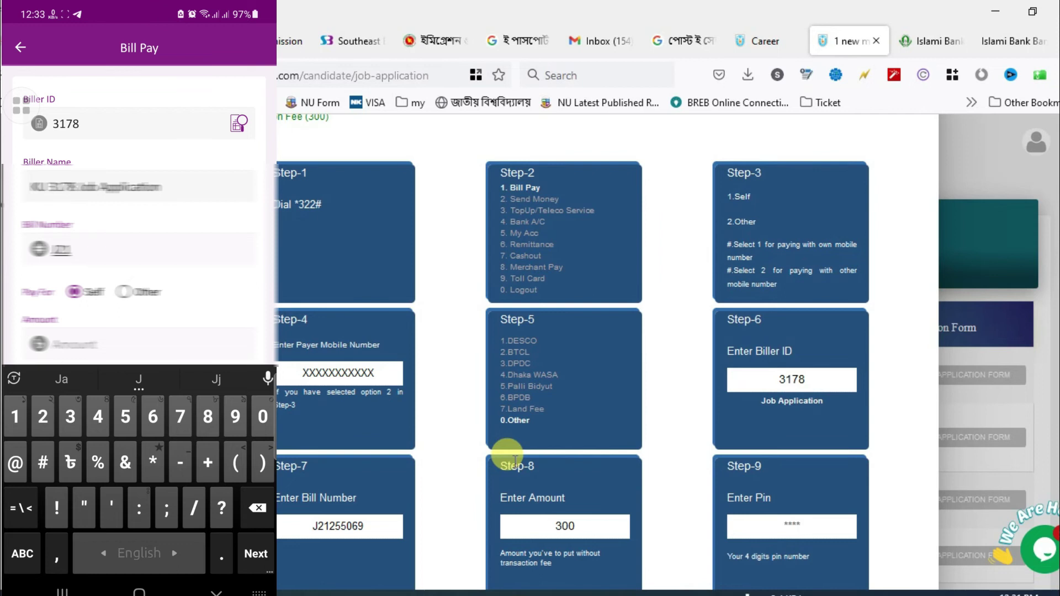
{"action": "scroll", "coordinate": [514, 461], "scroll_direction": "up", "scroll_amount": 3}
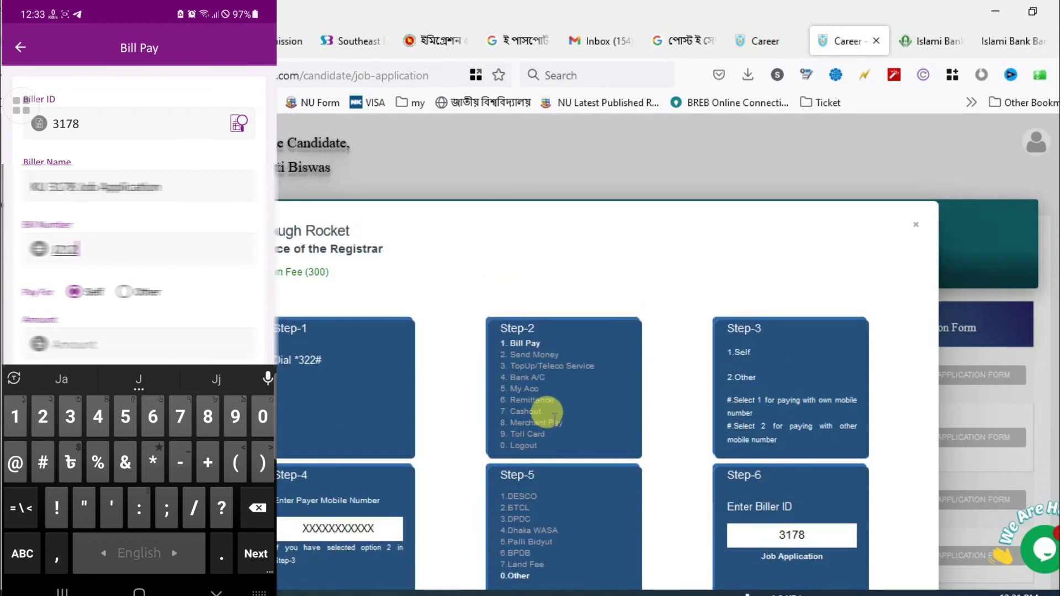
{"action": "scroll", "coordinate": [722, 438], "scroll_direction": "down", "scroll_amount": 9}
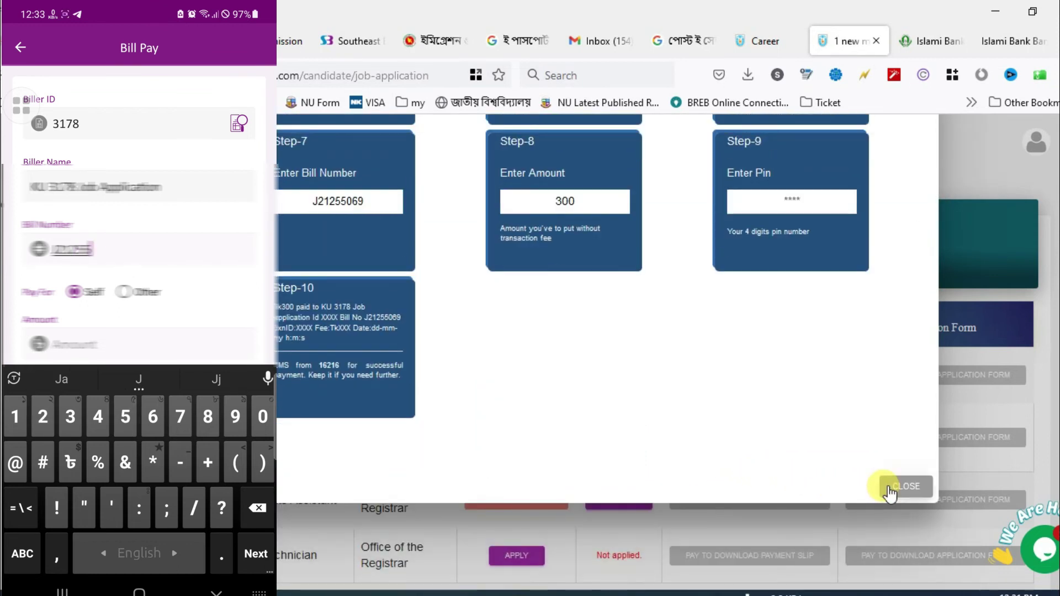
{"action": "left_click", "coordinate": [889, 488]}
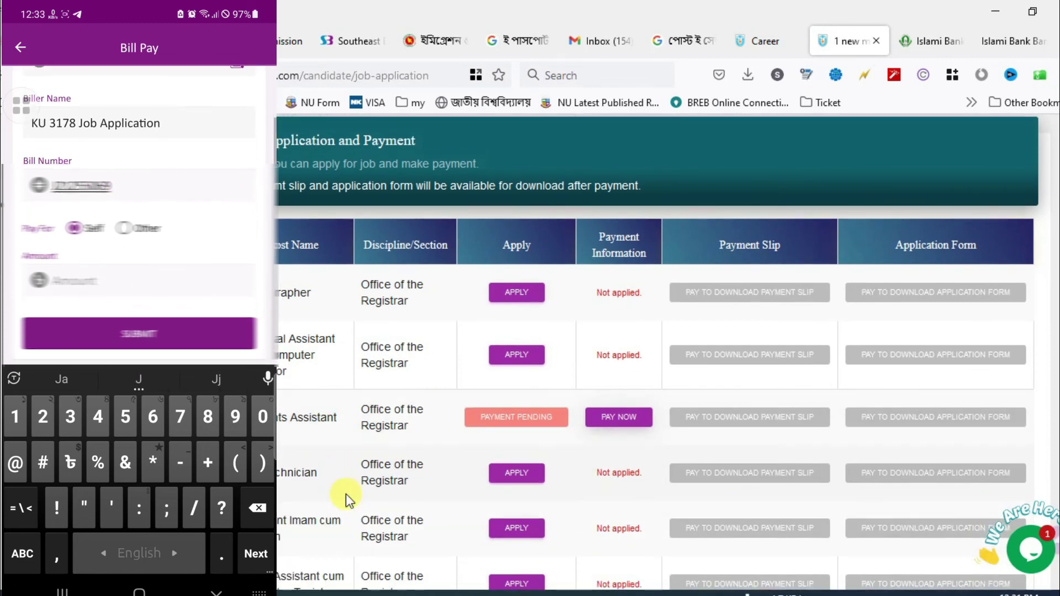
- Set Rocket's Pay For option to Other
{"action": "left_click", "coordinate": [124, 228]}
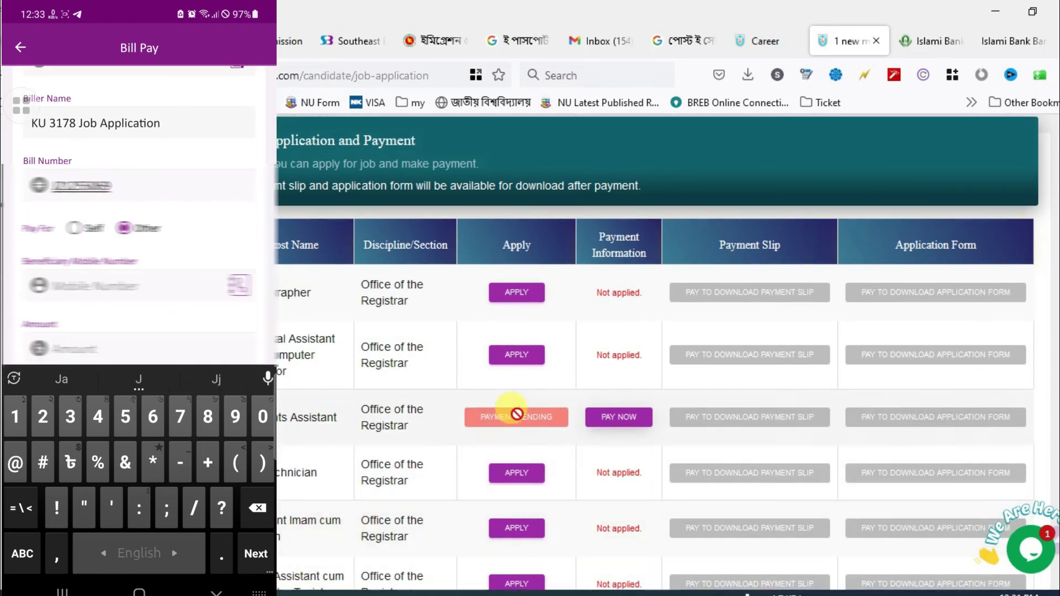
{"action": "left_click", "coordinate": [614, 420]}
{"action": "scroll", "coordinate": [612, 439], "scroll_direction": "down", "scroll_amount": 3}
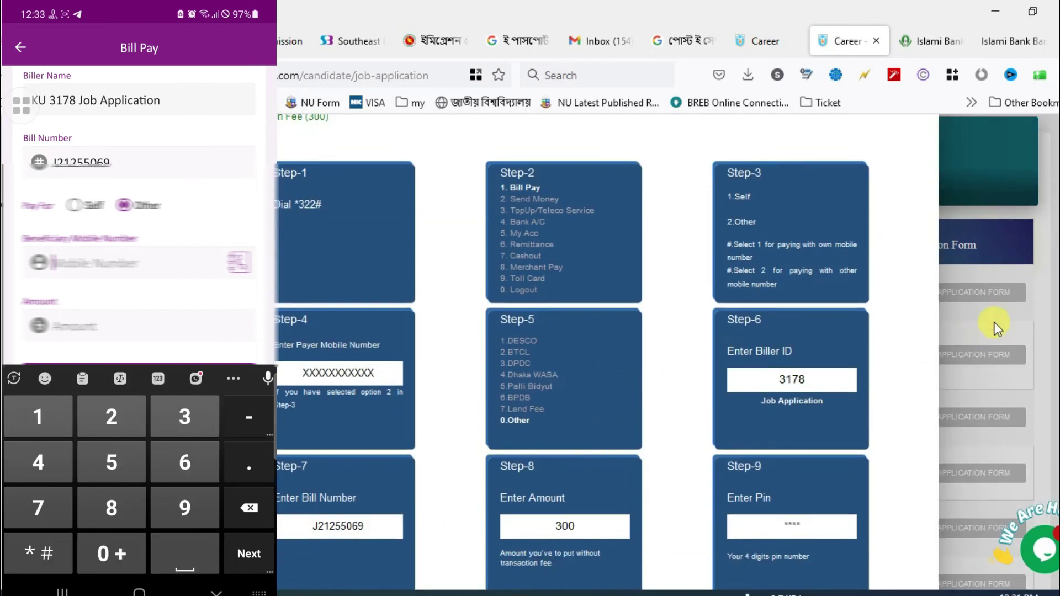
{"action": "scroll", "coordinate": [889, 366], "scroll_direction": "down", "scroll_amount": 4}
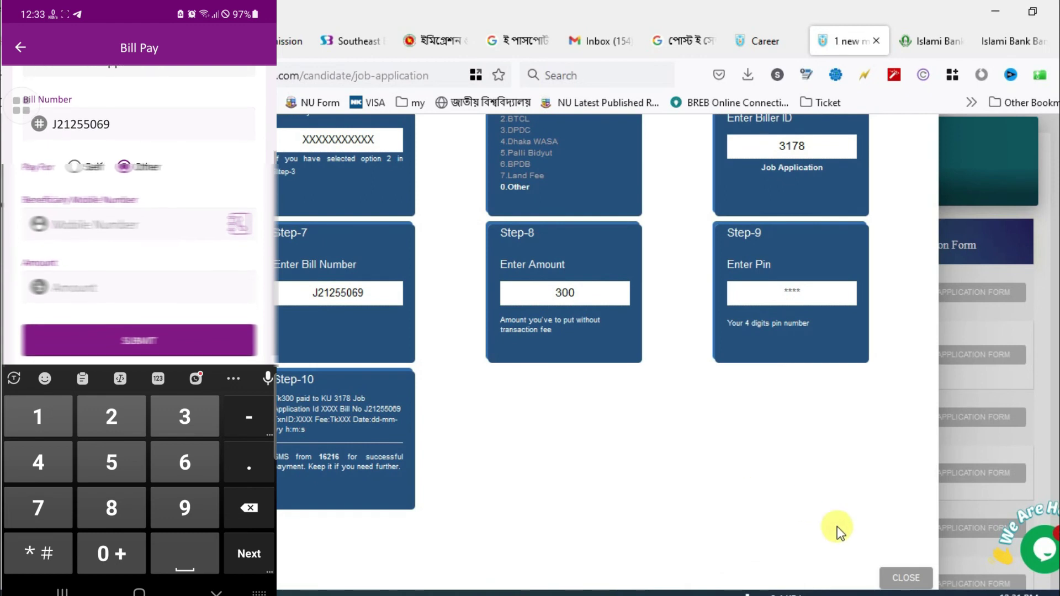
{"action": "left_click", "coordinate": [903, 577]}
{"action": "left_click", "coordinate": [1036, 142]}
{"action": "left_click", "coordinate": [623, 159]}
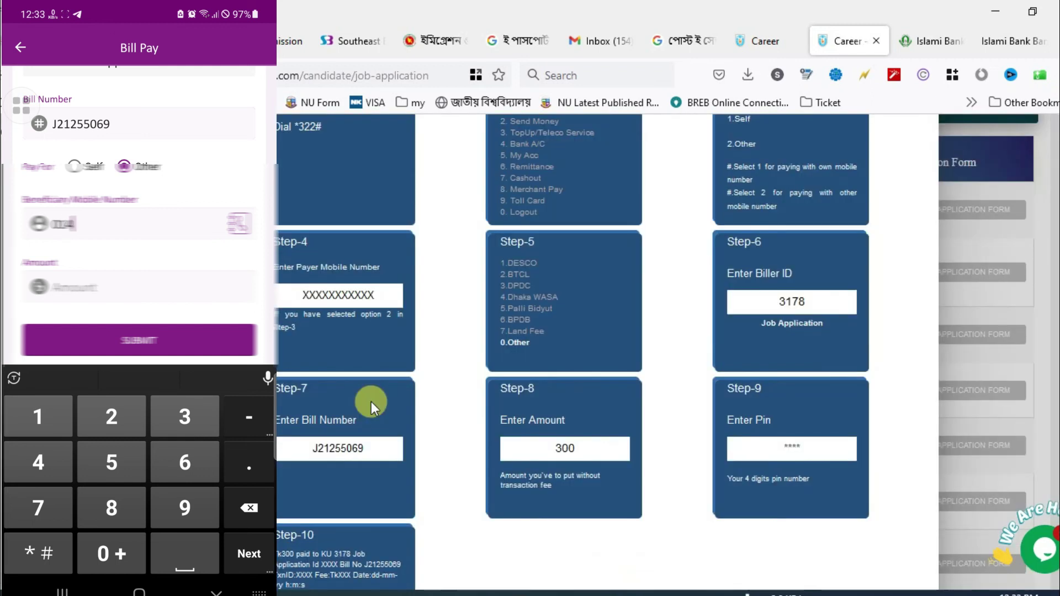
- Pay 300 Taka for the mobile number, confirm with the PIN, and refresh the portal status
{"action": "type", "text": "30"}
{"action": "left_click", "coordinate": [61, 274]}
{"action": "type", "text": "300"}
{"action": "left_click", "coordinate": [139, 327]}
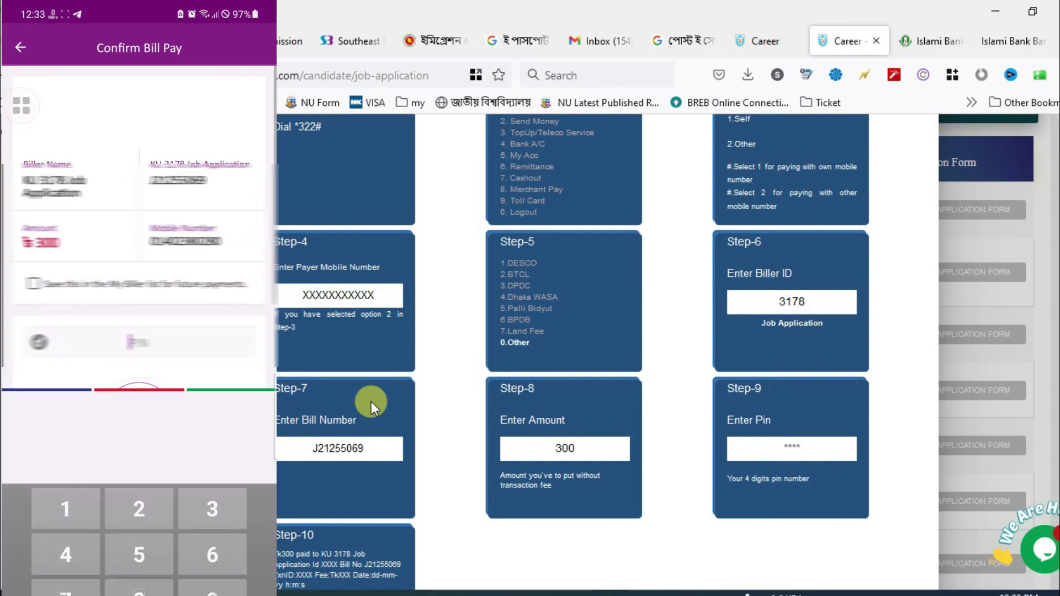
{"action": "left_click", "coordinate": [212, 553]}
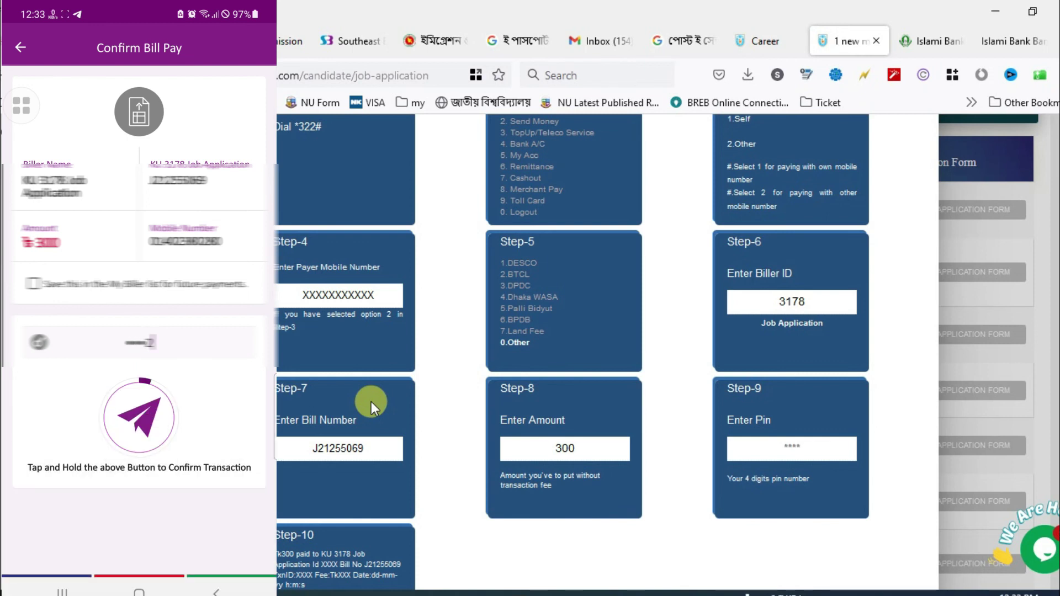
{"action": "scroll", "coordinate": [376, 402], "scroll_direction": "down", "scroll_amount": 5}
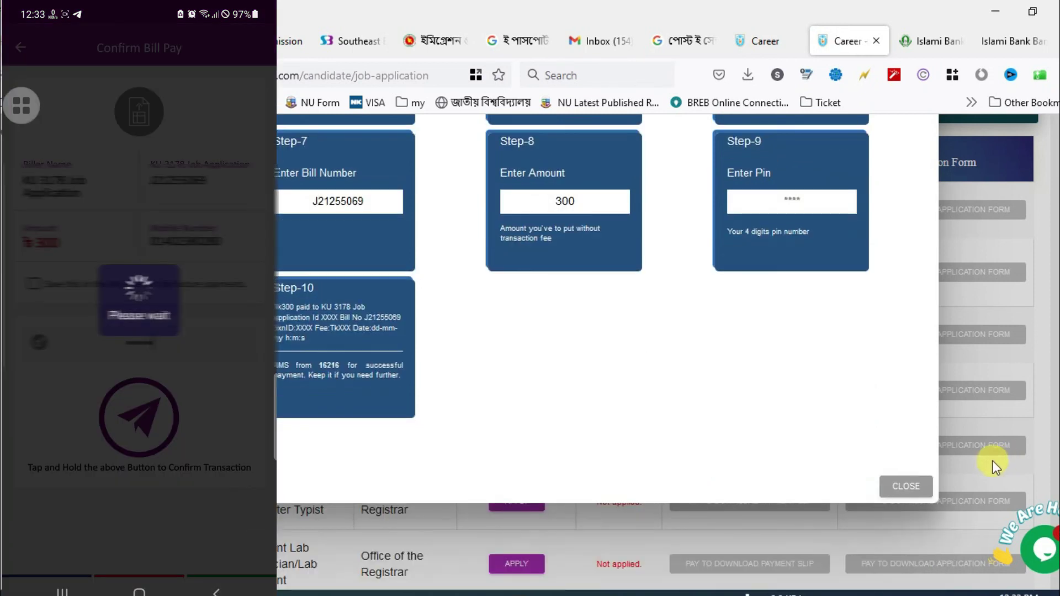
{"action": "left_click", "coordinate": [905, 483]}
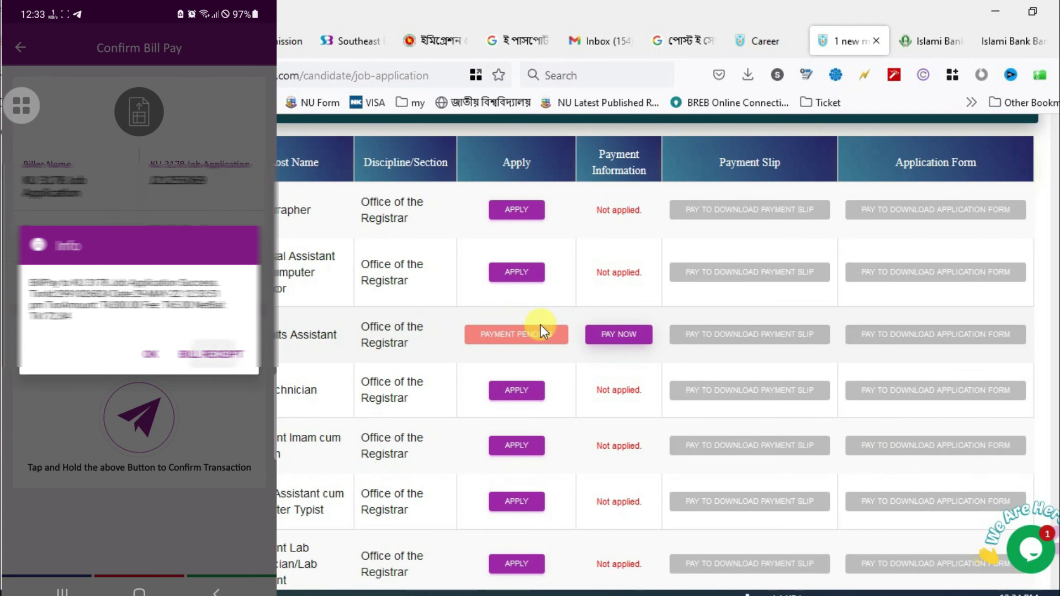
{"action": "left_click", "coordinate": [553, 322]}
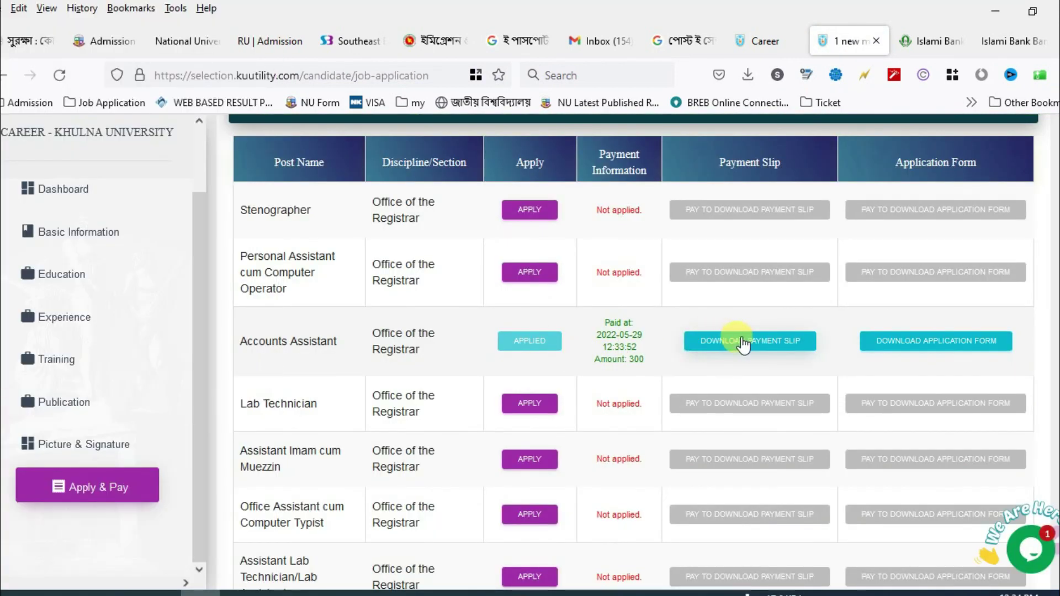
- Download the payment slip and application form PDFs, then open the payment slip
{"action": "left_click", "coordinate": [743, 342]}
{"action": "left_click", "coordinate": [931, 343]}
{"action": "left_click", "coordinate": [604, 161]}
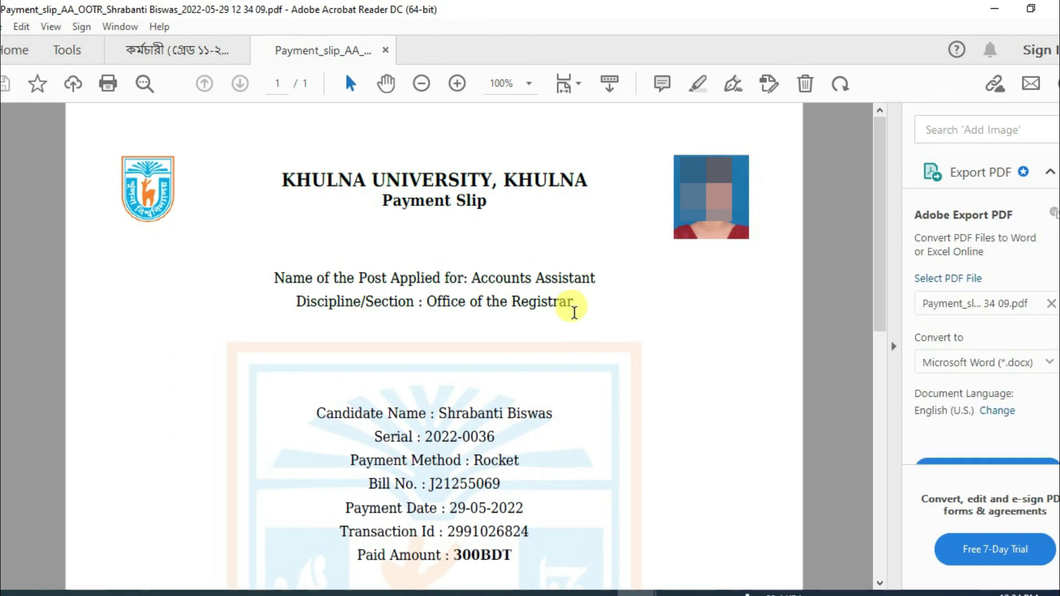
- Print the payment slip on the EPSON L3150 Series printer
{"action": "scroll", "coordinate": [436, 359], "scroll_direction": "down", "scroll_amount": 2}
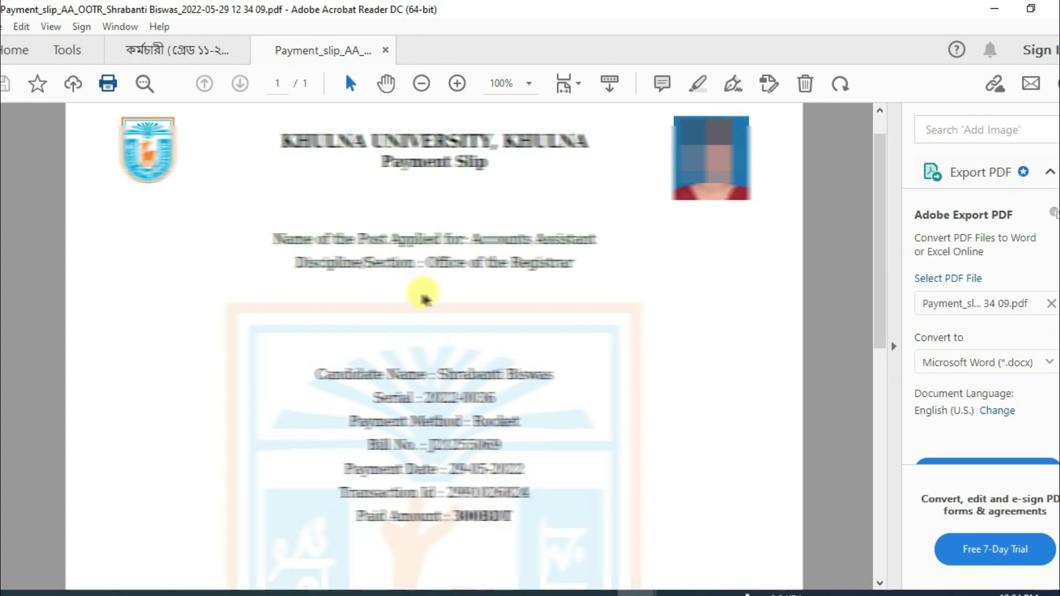
{"action": "key", "text": "ctrl+p"}
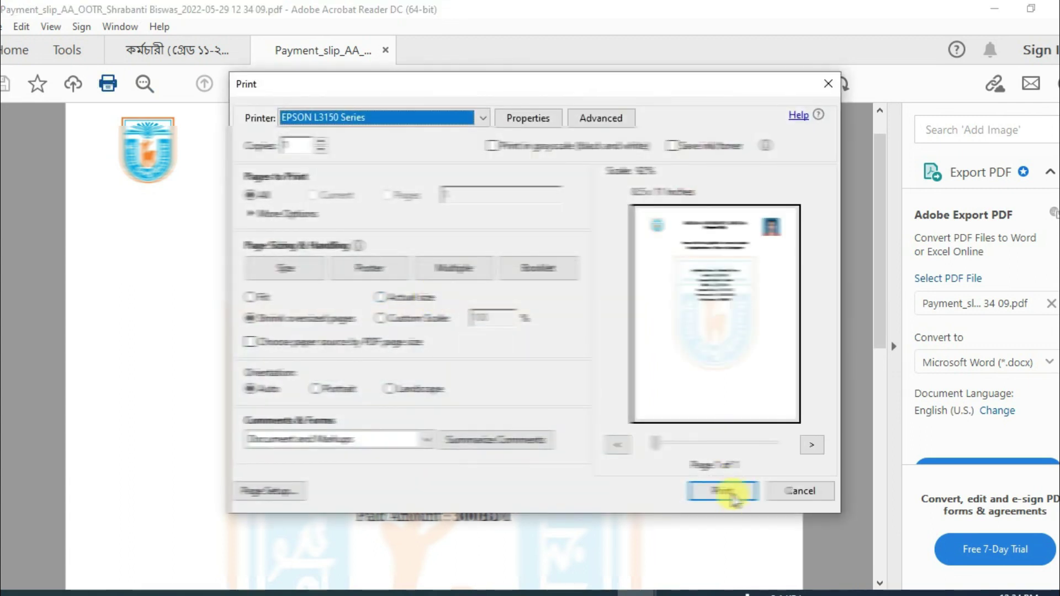
{"action": "left_click", "coordinate": [723, 491]}
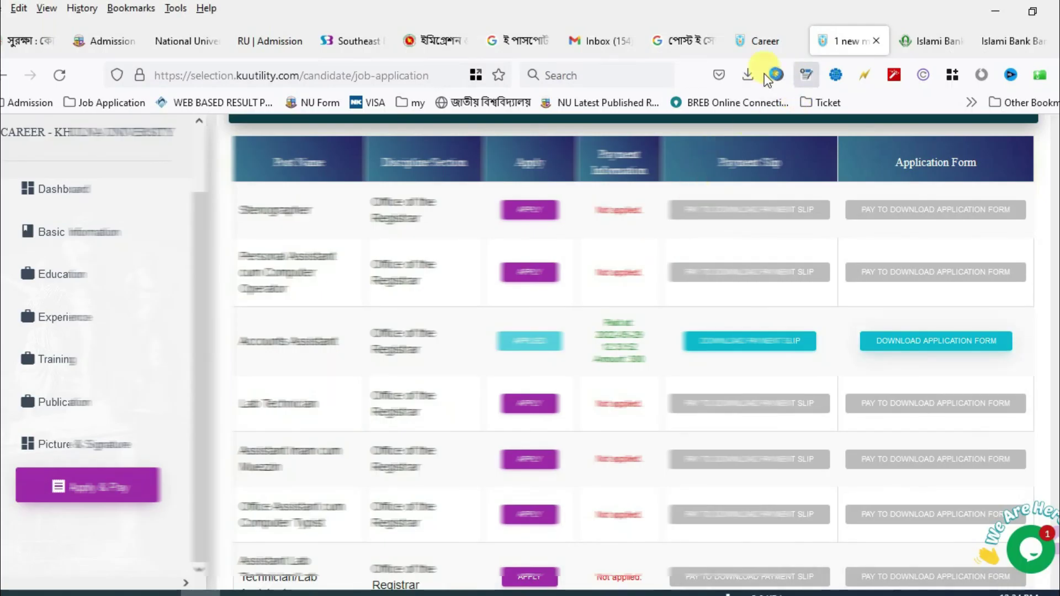
- Open the downloaded application form PDF from Firefox's downloads list
{"action": "left_click", "coordinate": [739, 76]}
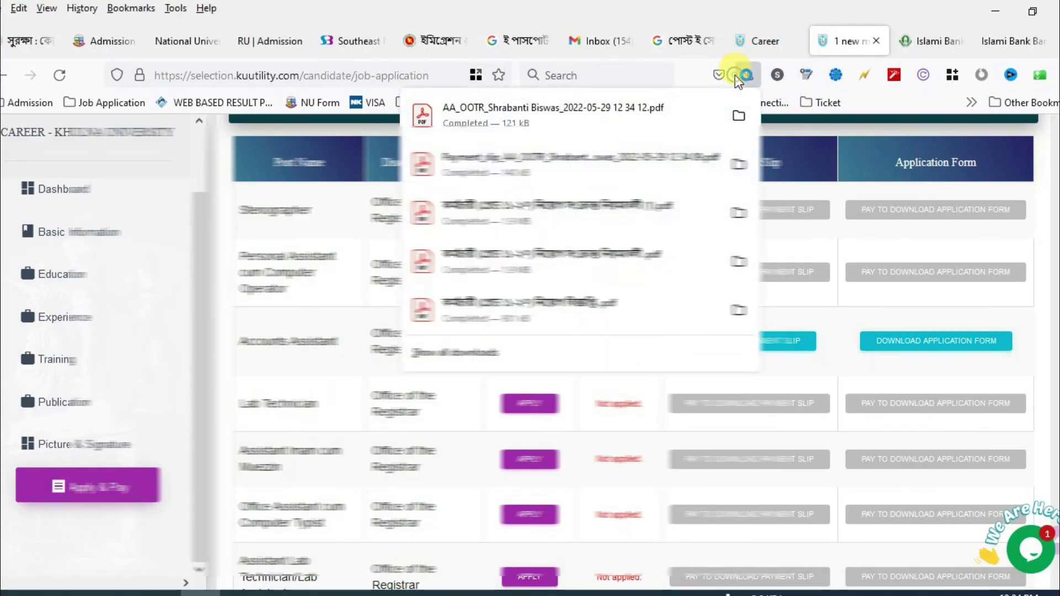
{"action": "left_click", "coordinate": [602, 115]}
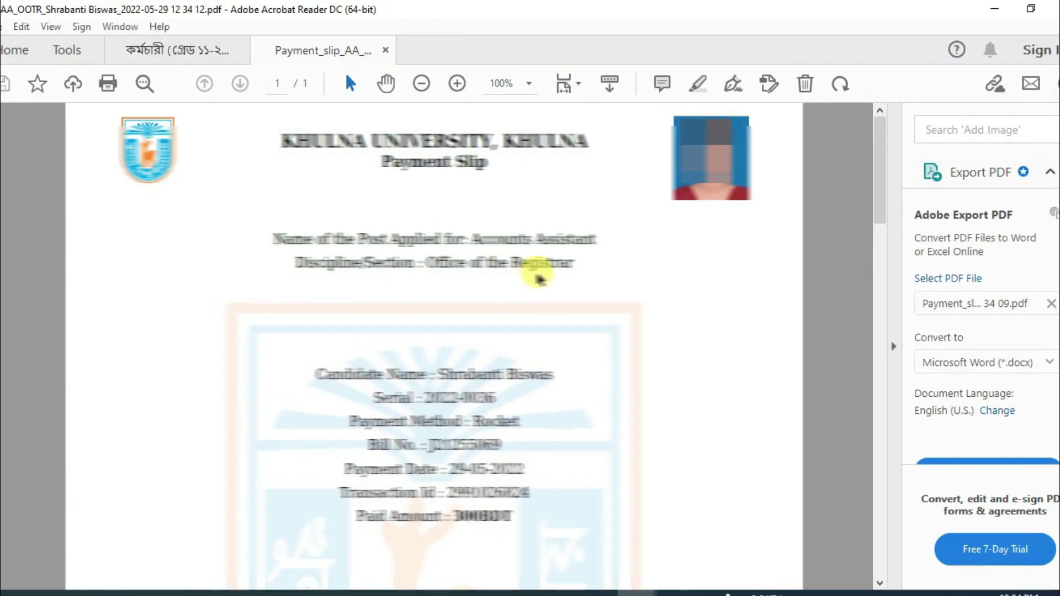
{"action": "scroll", "coordinate": [403, 311], "scroll_direction": "down", "scroll_amount": 15}
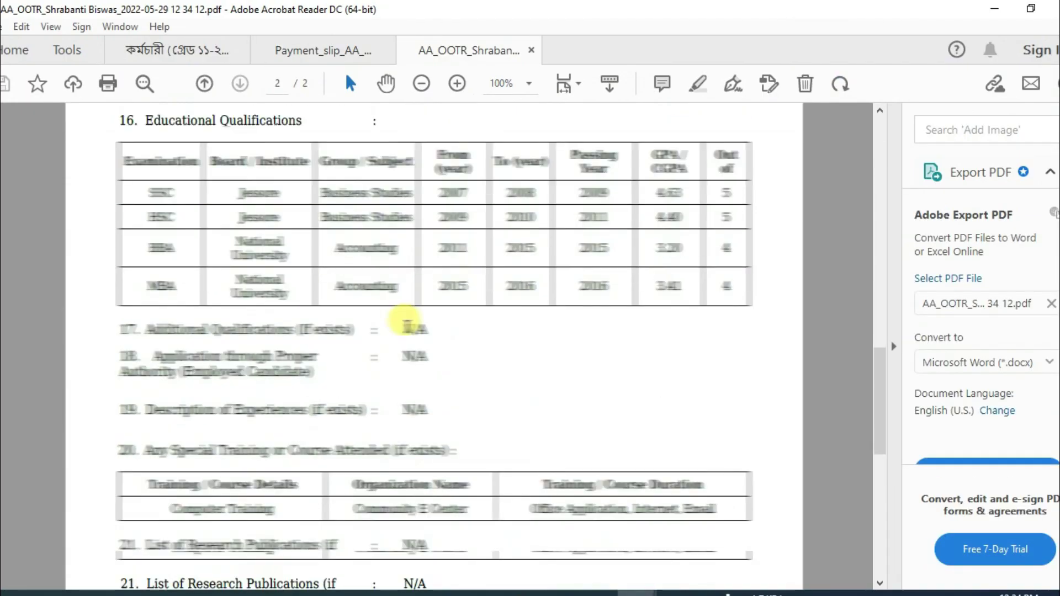
- Print the application form from Acrobat Reader
{"action": "scroll", "coordinate": [405, 320], "scroll_direction": "down", "scroll_amount": 10}
{"action": "scroll", "coordinate": [406, 320], "scroll_direction": "up", "scroll_amount": 5}
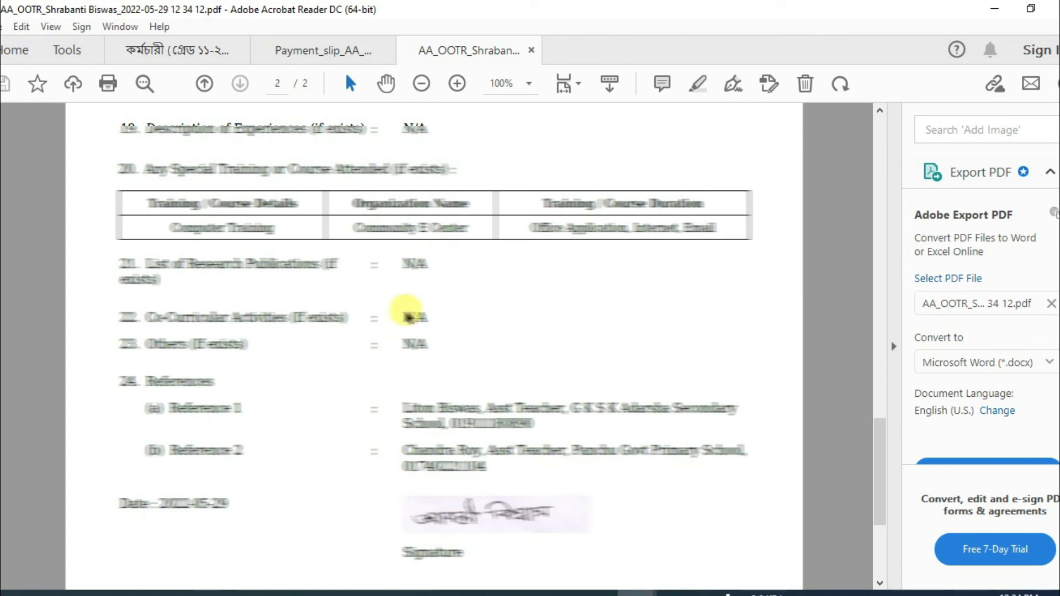
{"action": "key", "text": "ctrl+p"}
{"action": "left_click", "coordinate": [723, 489]}
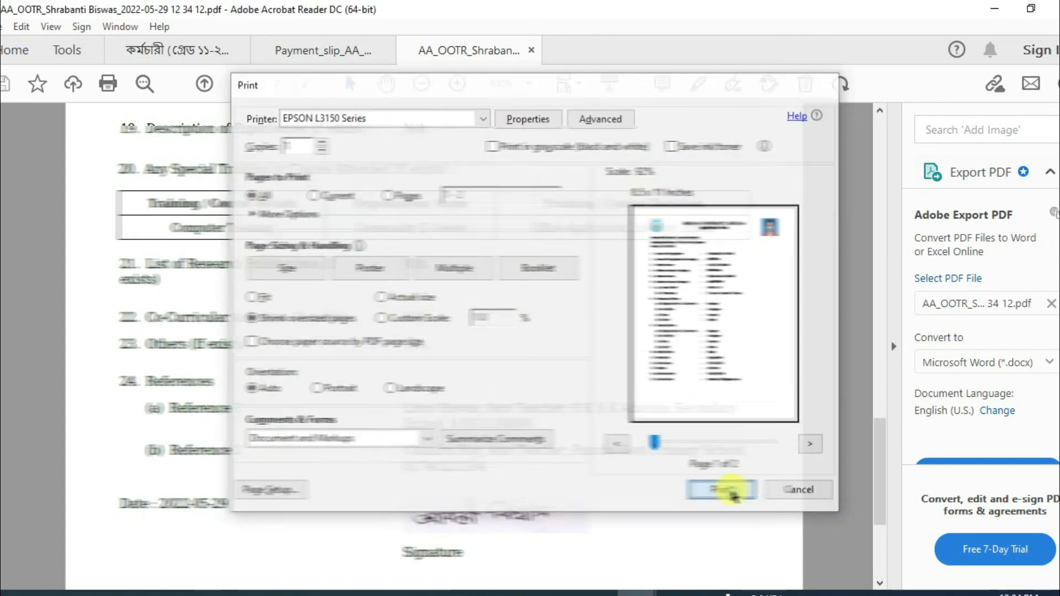
- Quit Acrobat Reader, closing all open PDF tabs
{"action": "scroll", "coordinate": [406, 409], "scroll_direction": "up", "scroll_amount": 5}
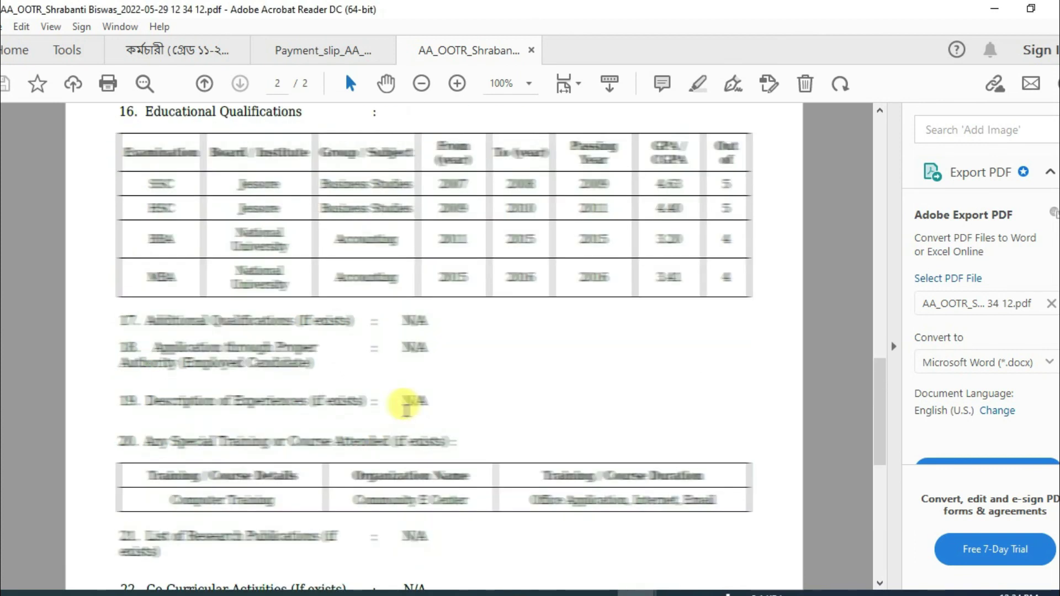
{"action": "scroll", "coordinate": [404, 386], "scroll_direction": "up", "scroll_amount": 15}
{"action": "key", "text": "ctrl+q"}
{"action": "left_click", "coordinate": [465, 343]}
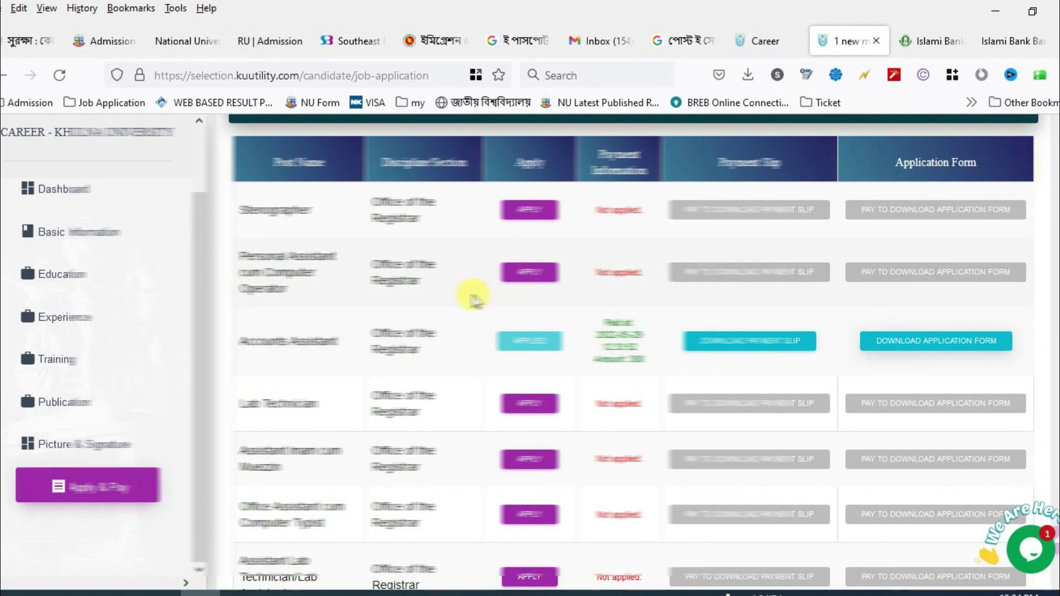